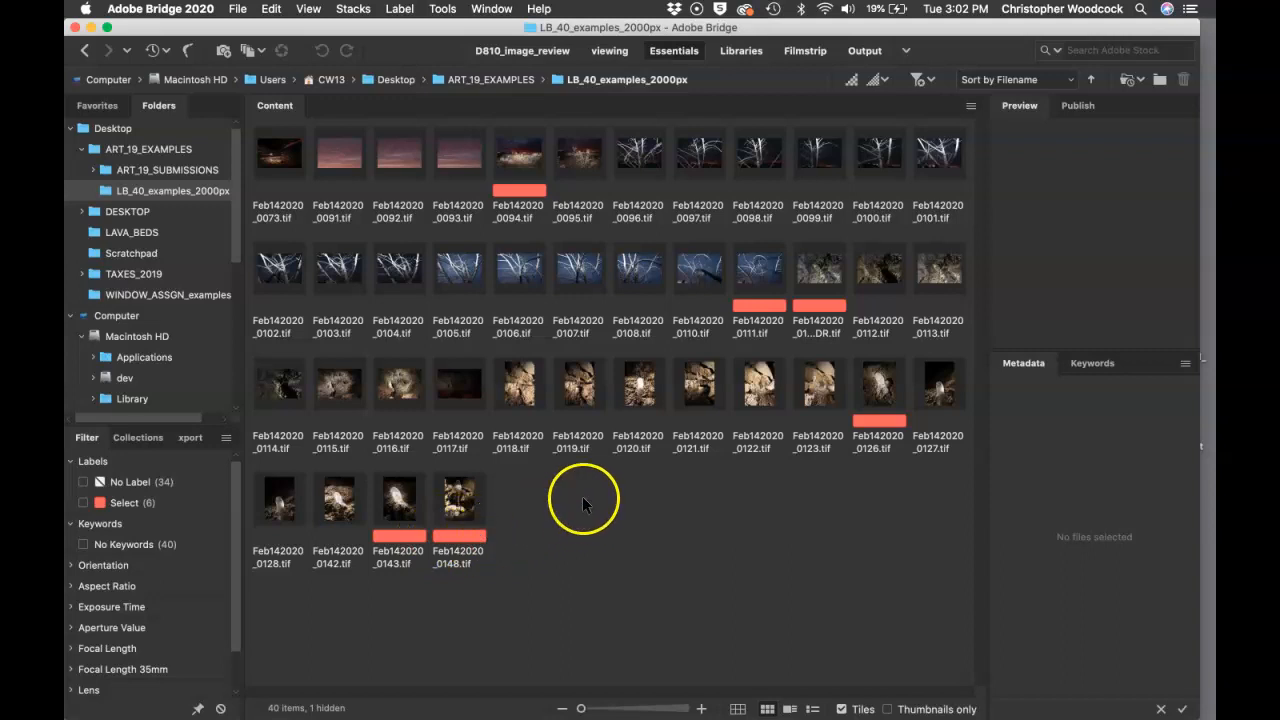
left_click(400, 9)
left_click(400, 9)
left_click(400, 9)
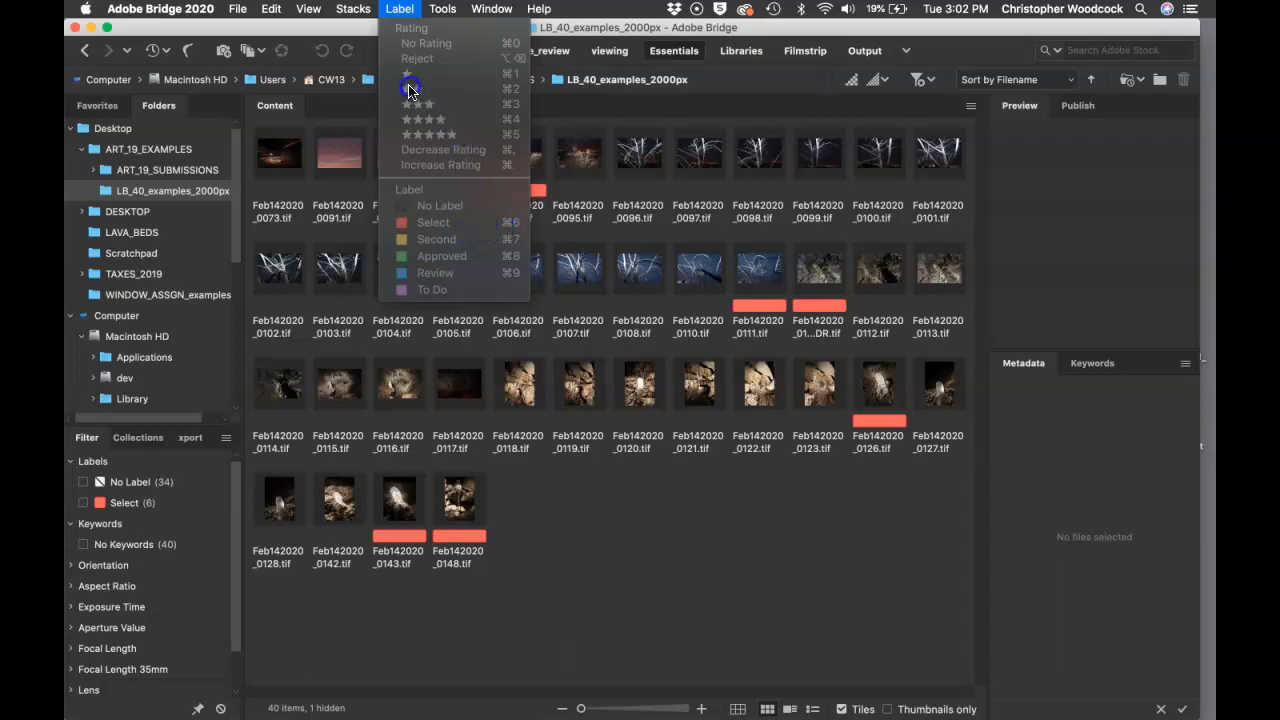
left_click(403, 10)
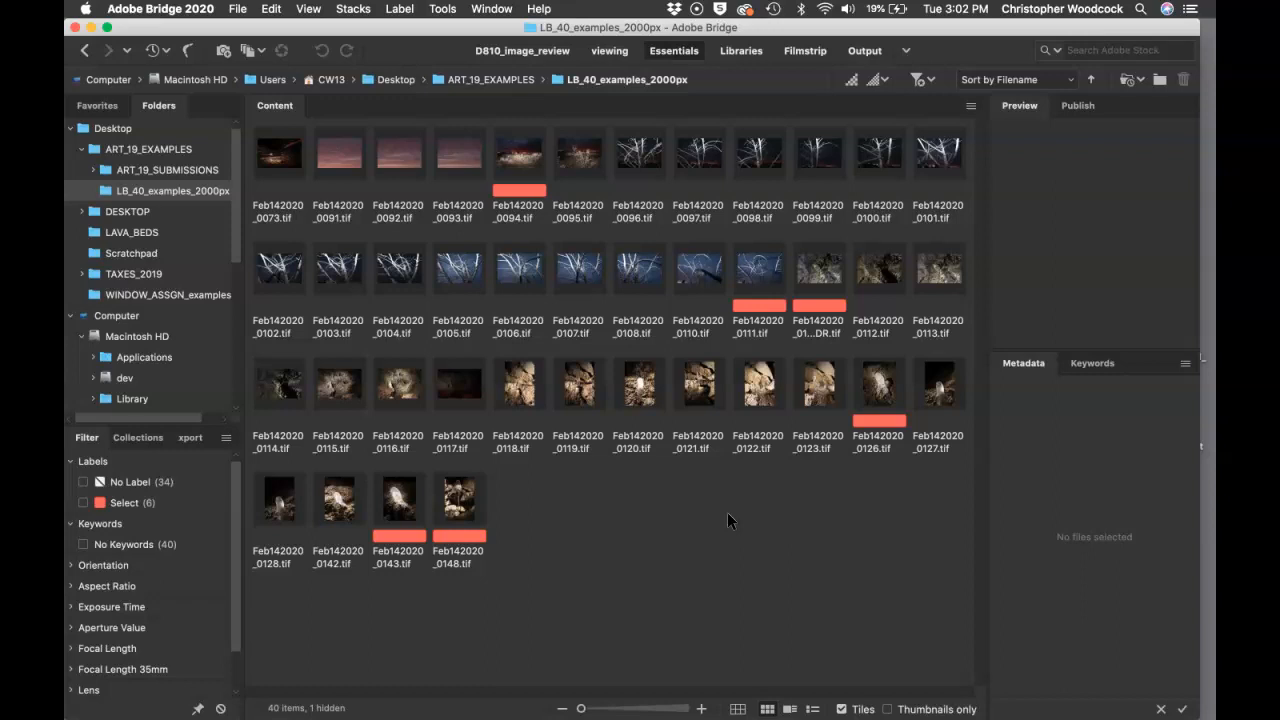
key("super+a")
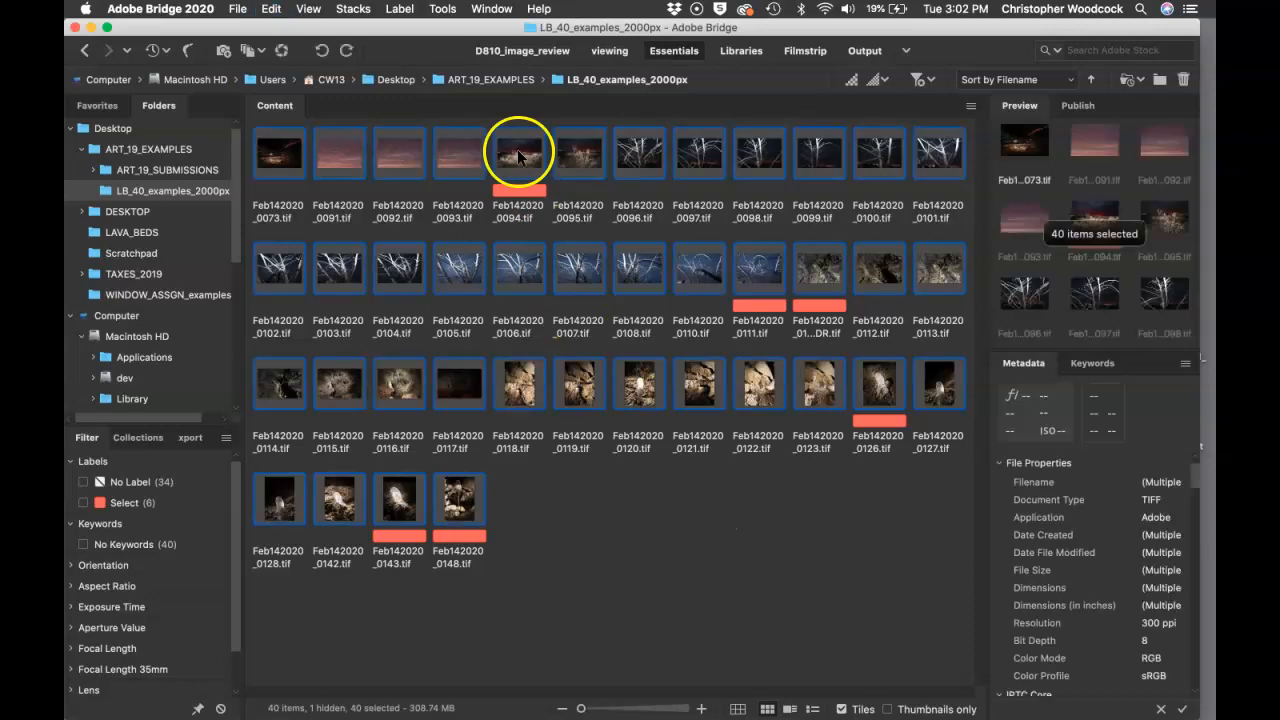
left_click(271, 12)
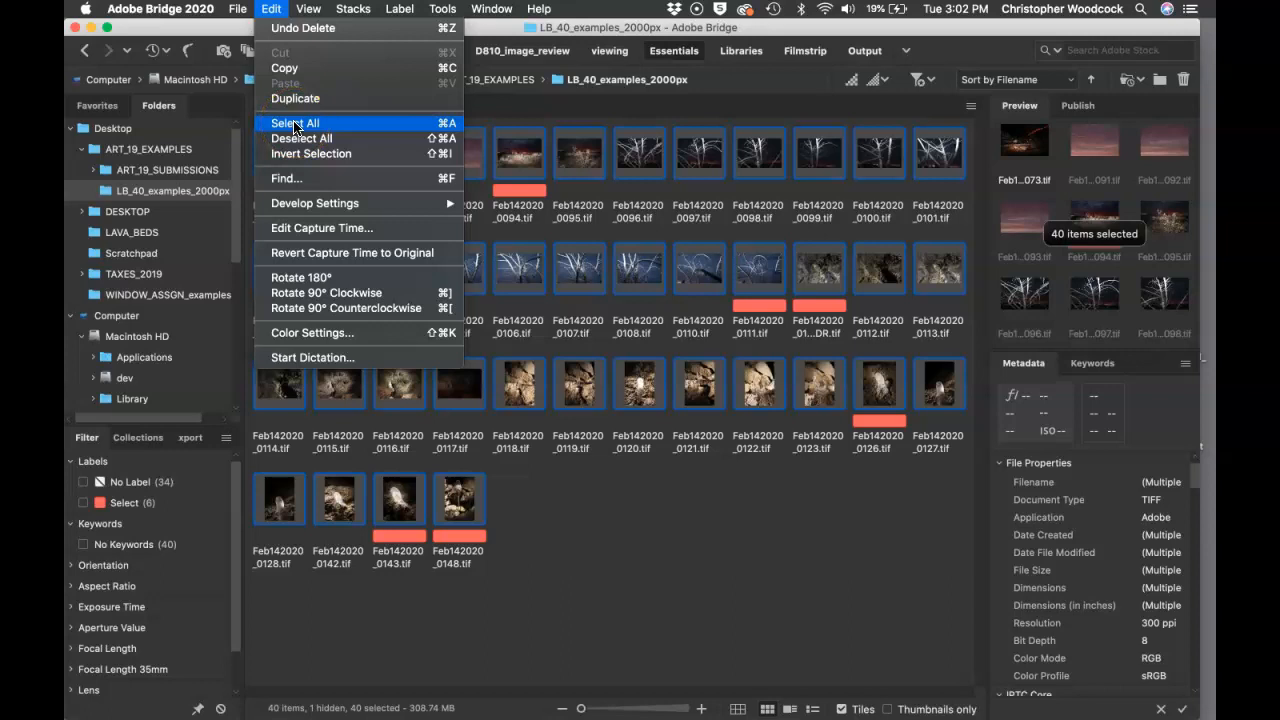
left_click(272, 10)
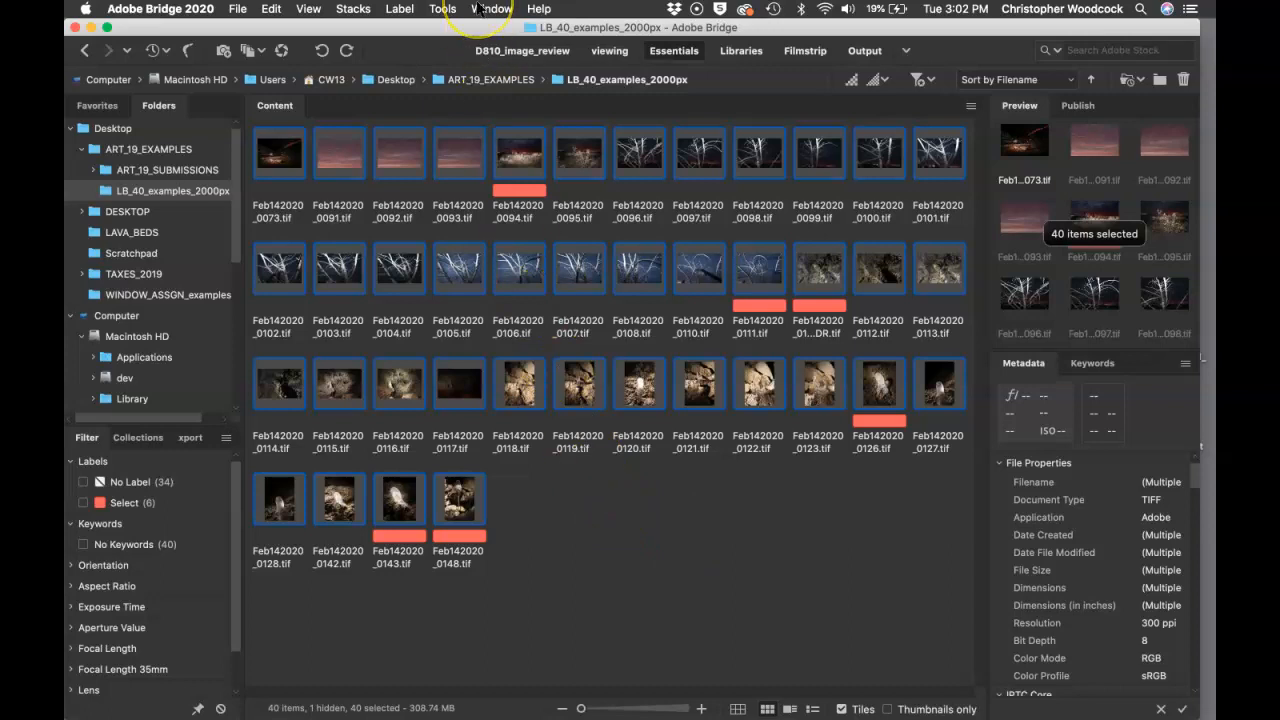
left_click(448, 10)
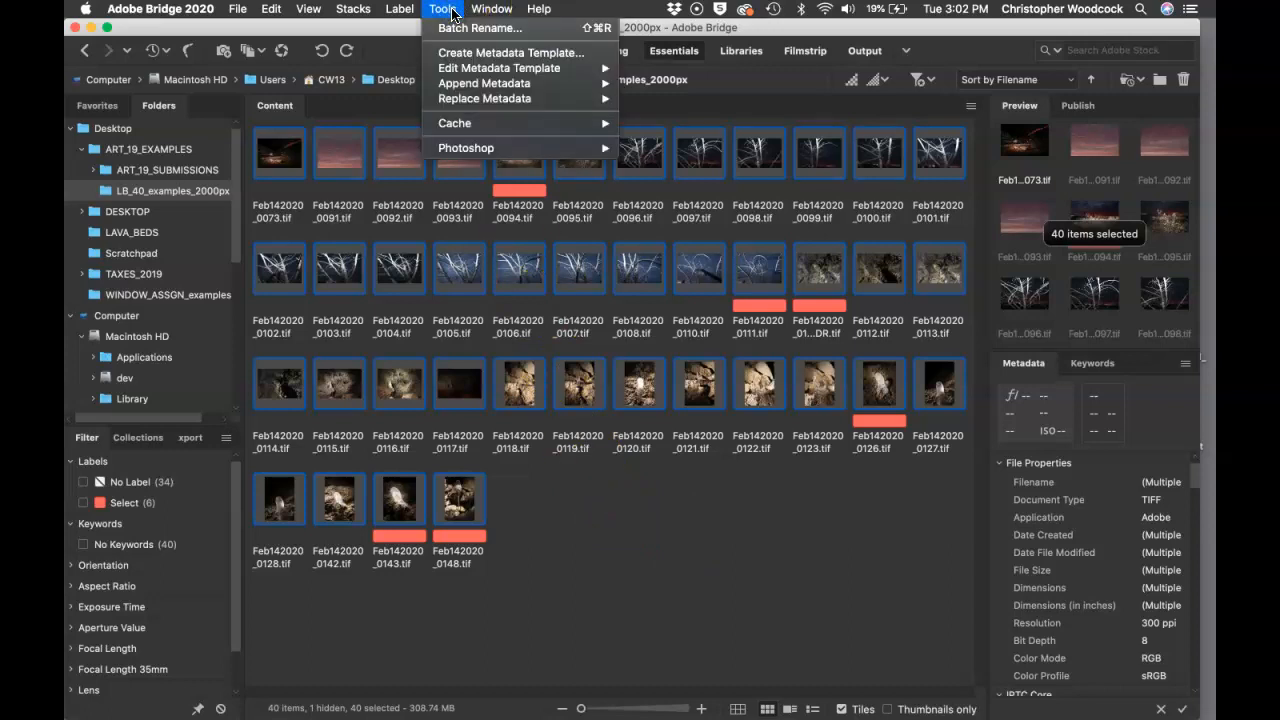
left_click(455, 147)
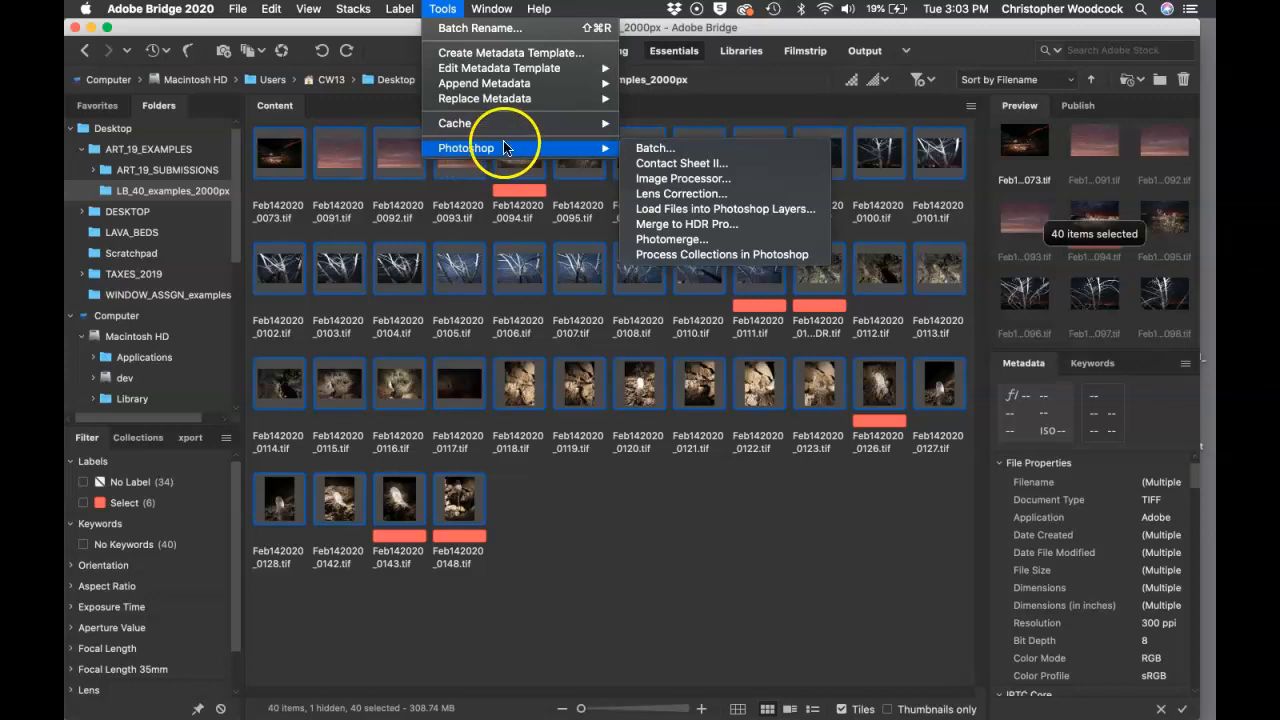
left_click(642, 163)
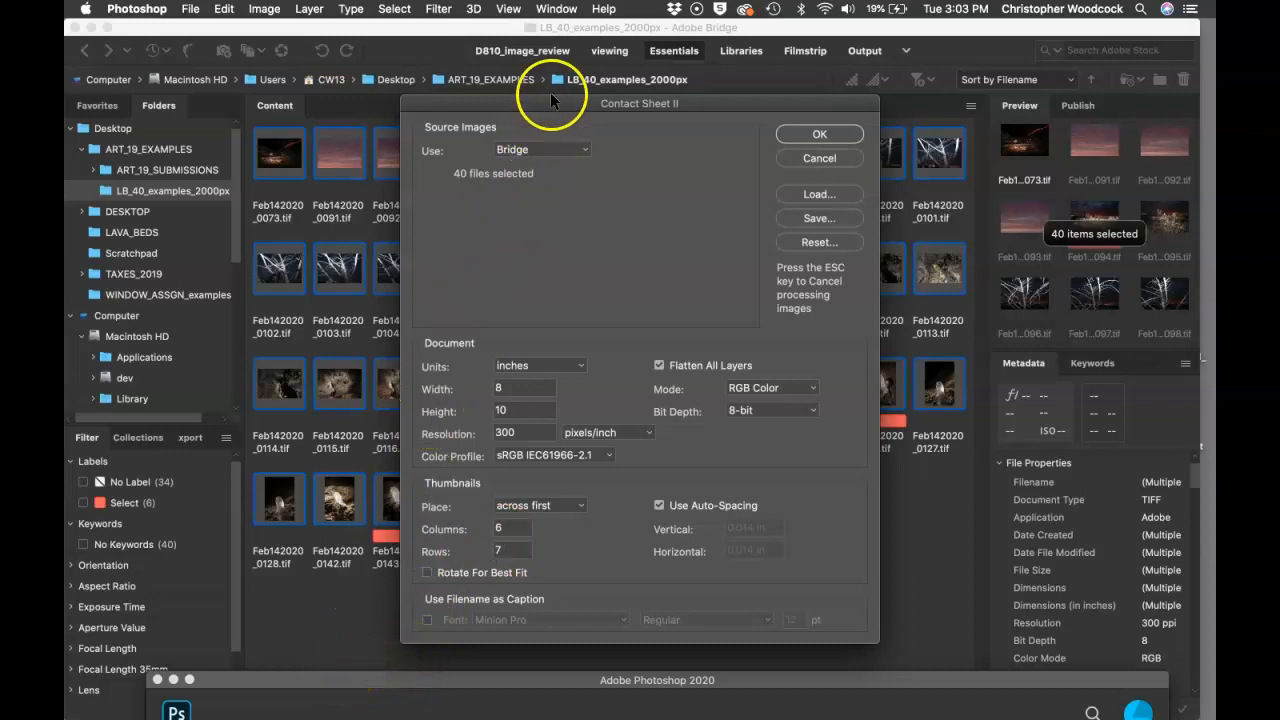
left_click_drag(549, 101, 519, 60)
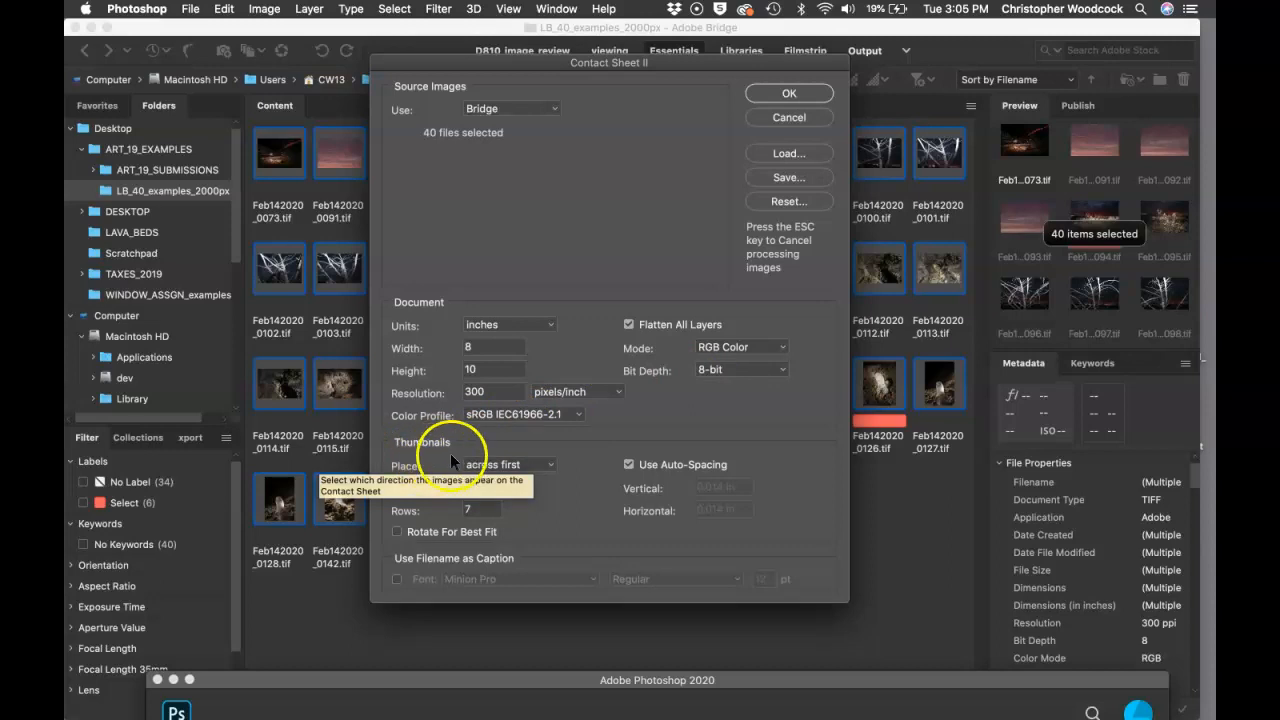
left_click(536, 467)
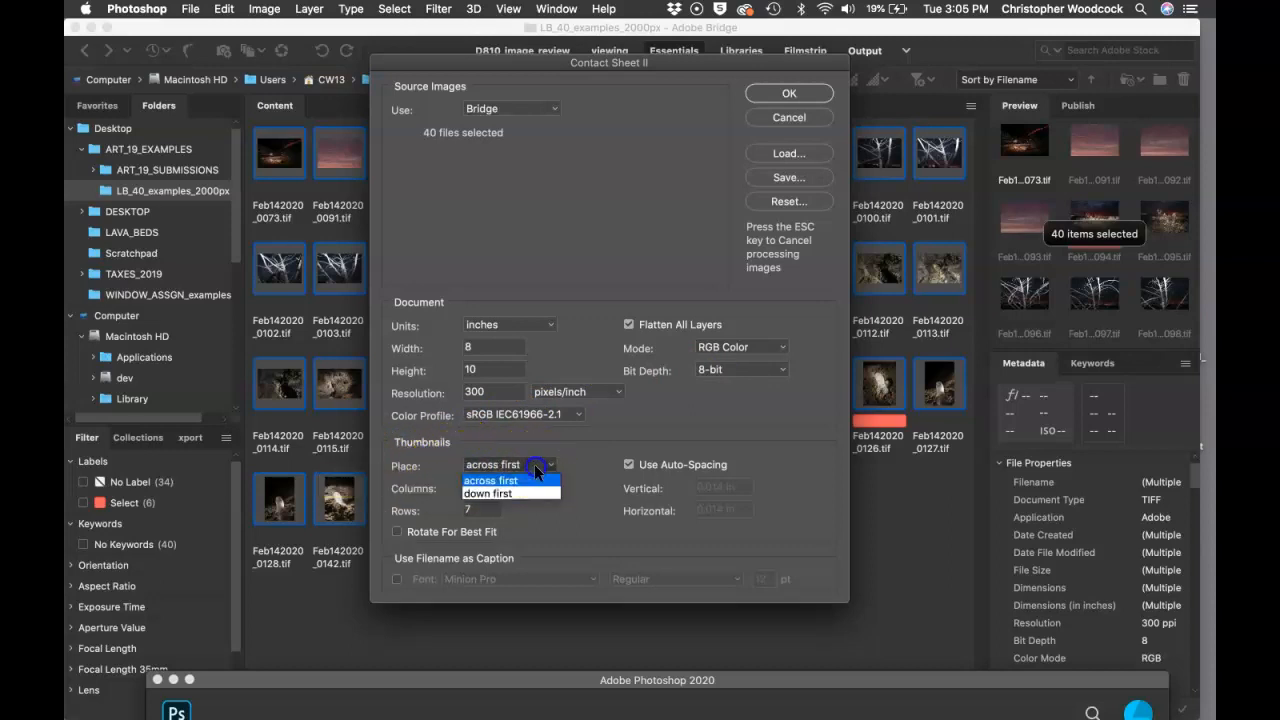
left_click(533, 444)
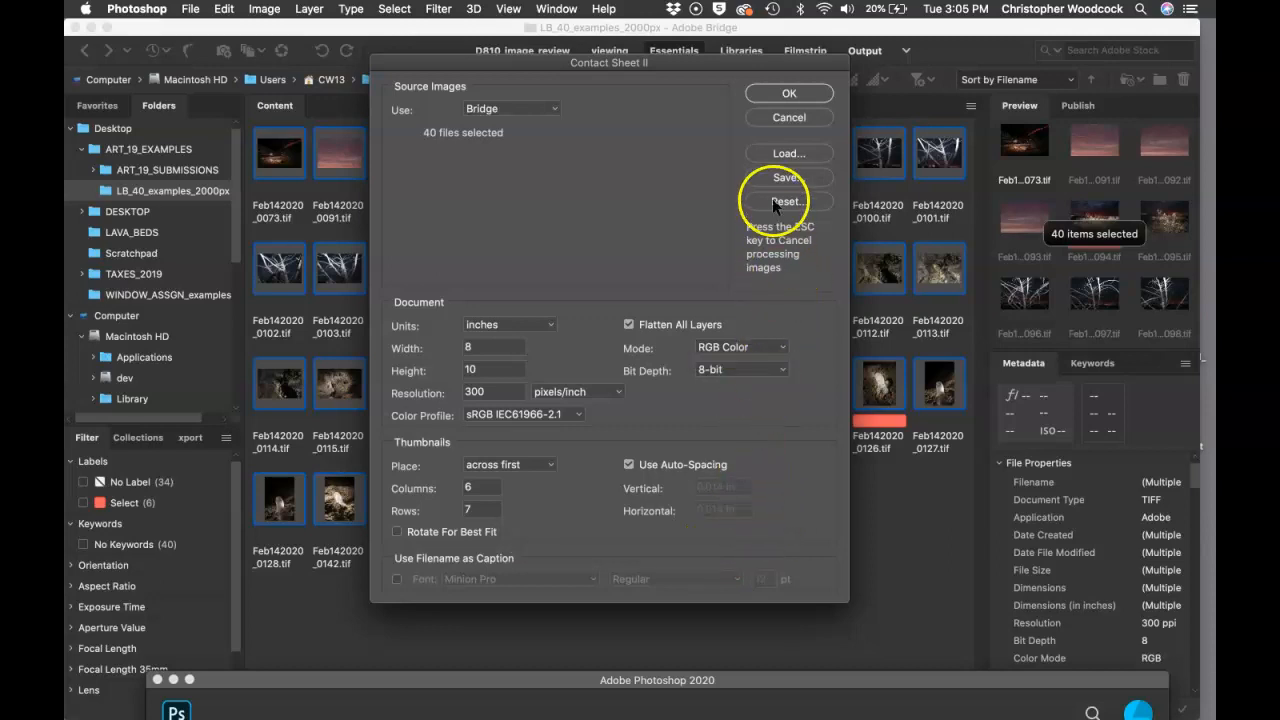
left_click(789, 117)
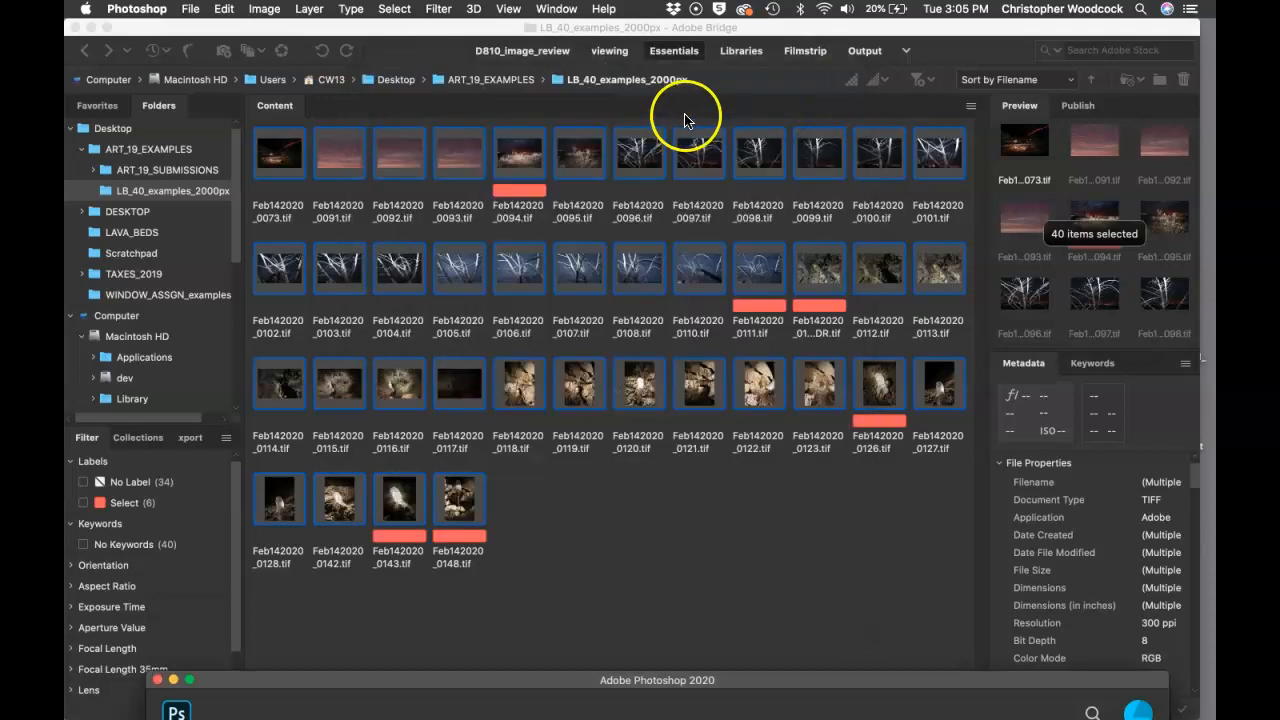
left_click(725, 107)
left_click(664, 556)
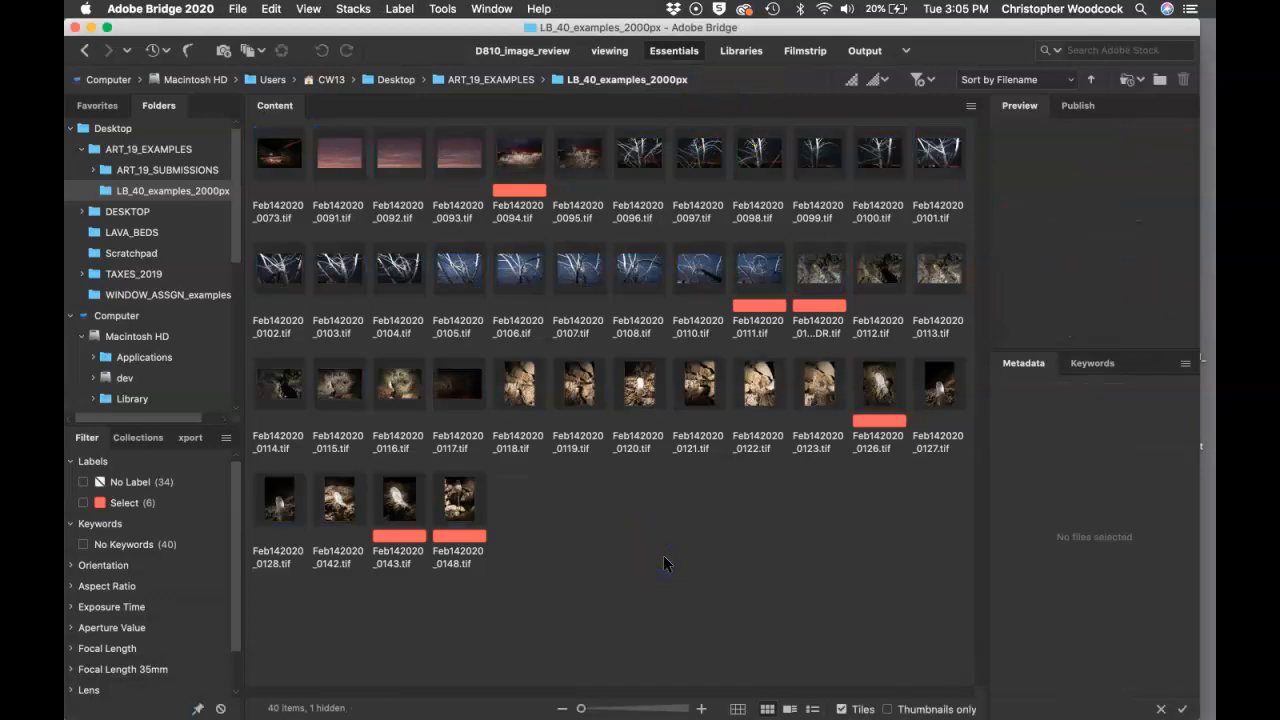
Step: Rotate the image Feb142020_0094.tif 90° clockwise and back counterclockwise
left_click(522, 160)
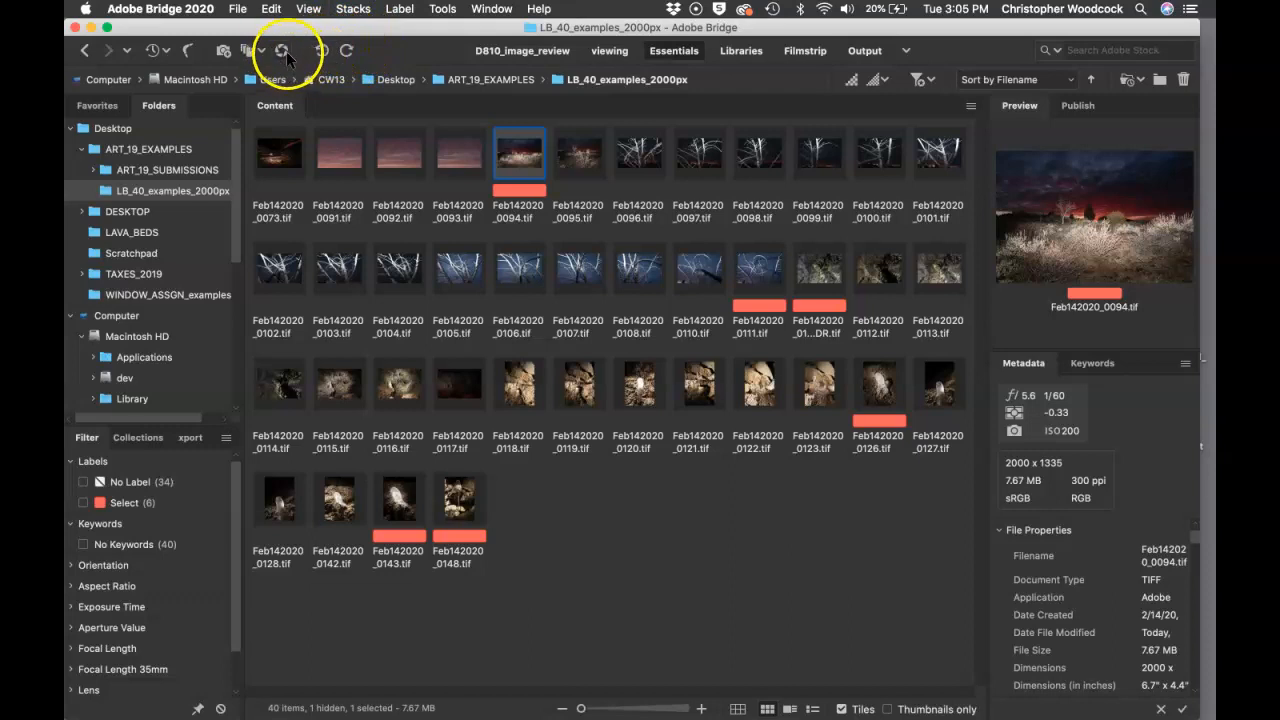
left_click(347, 51)
left_click(325, 52)
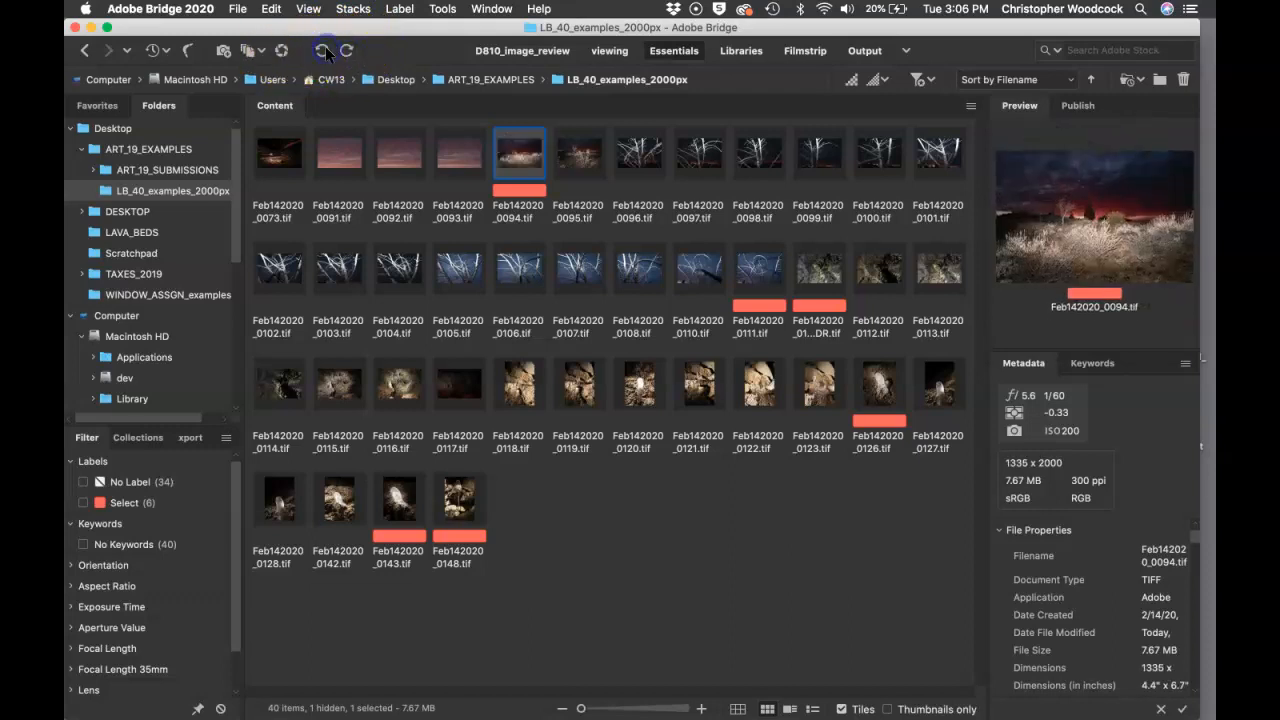
Step: Select all images in the folder and generate a Photoshop Contact Sheet II from them with filenames used as captions
key("super+a")
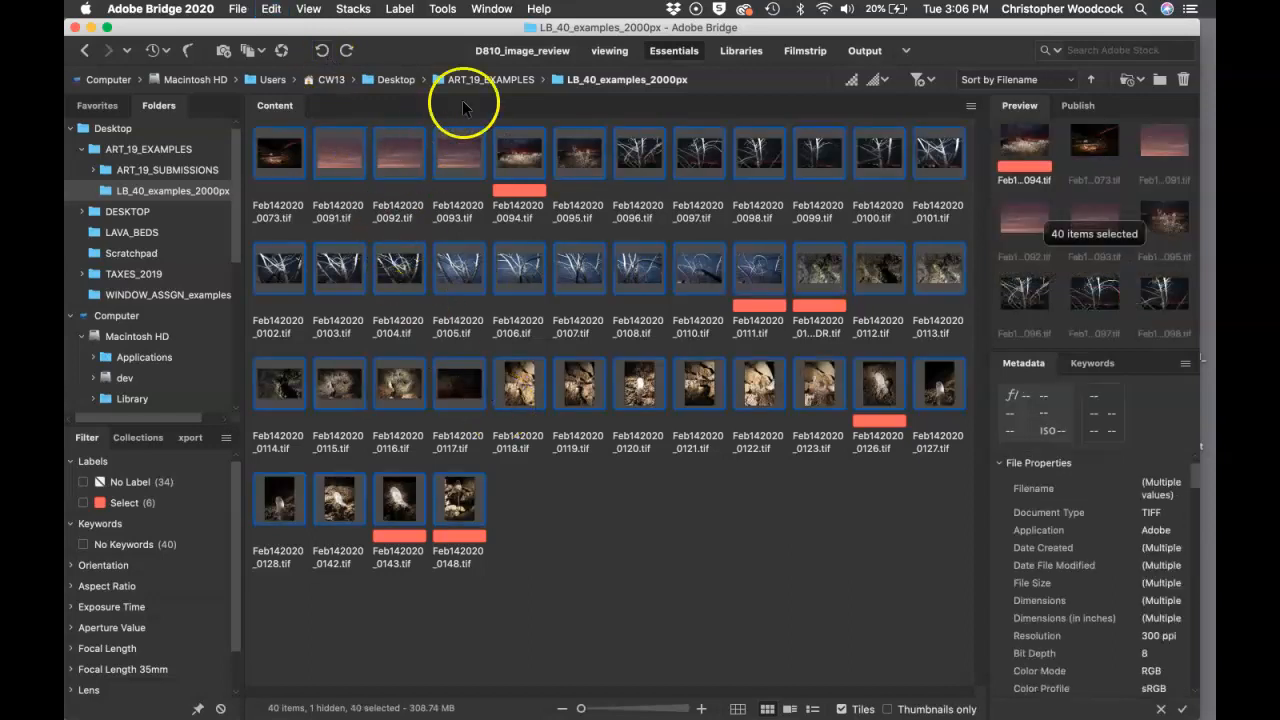
left_click(443, 8)
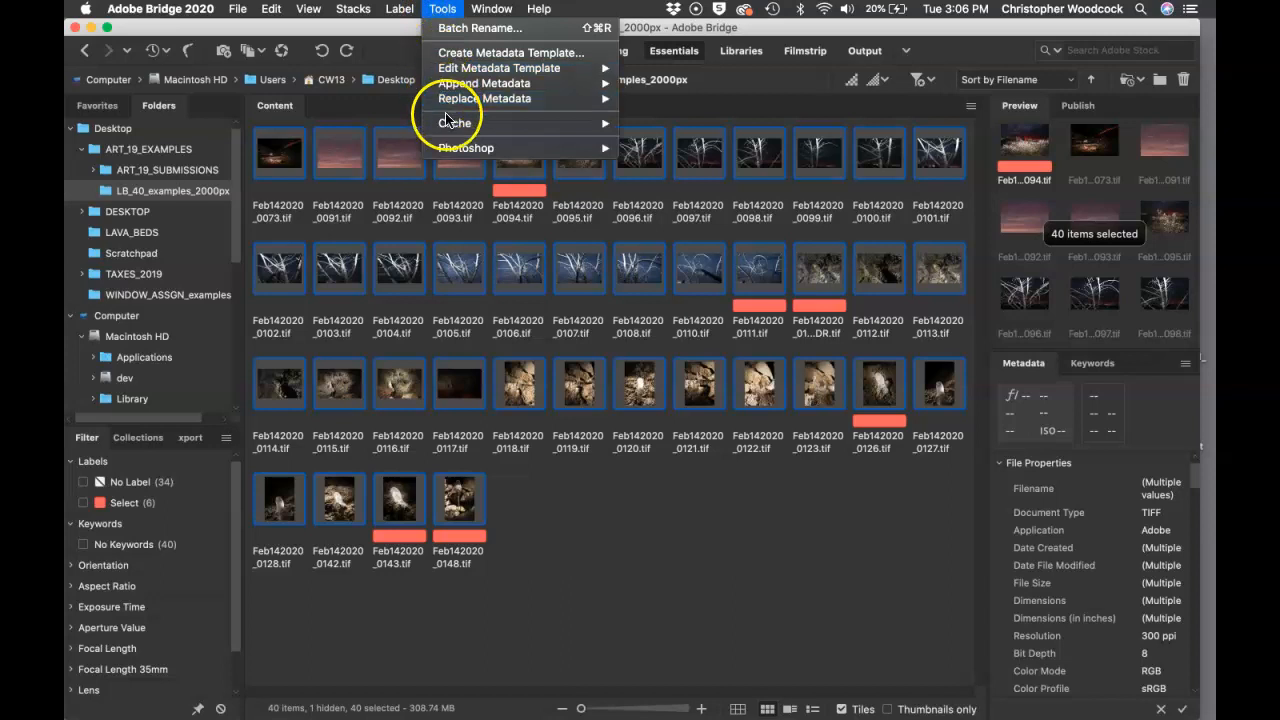
mouse_move(462, 146)
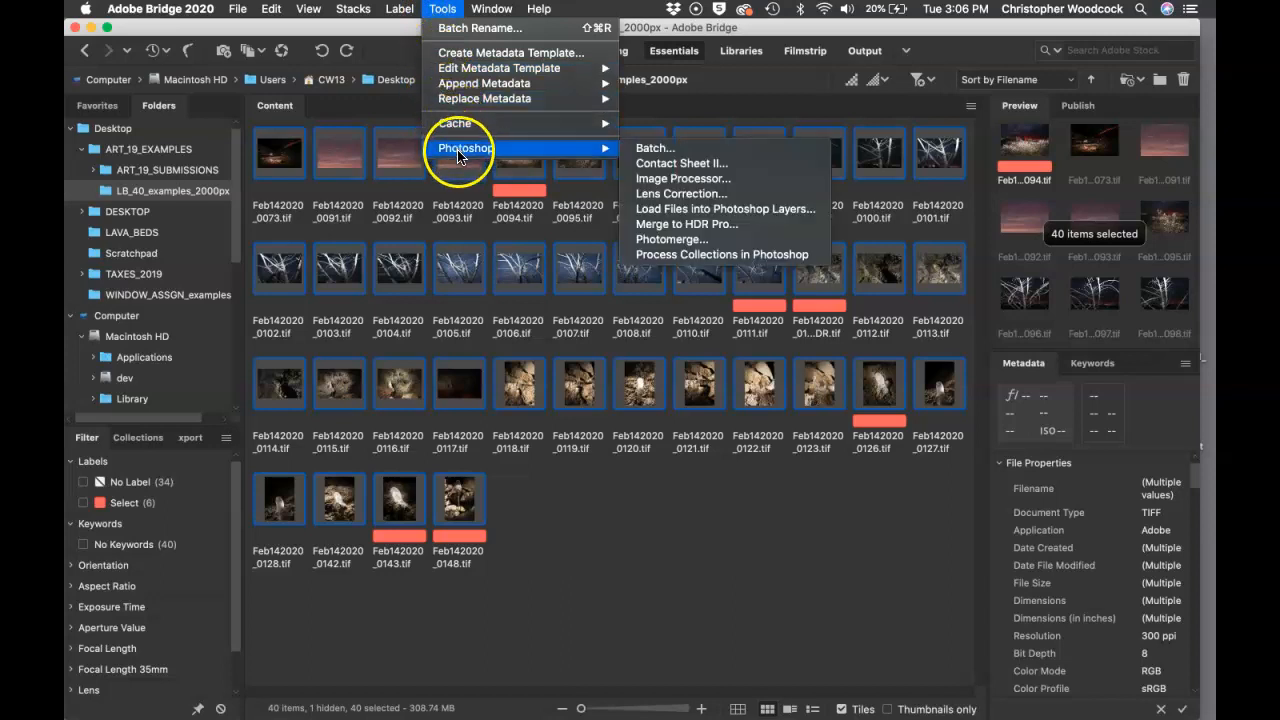
left_click(657, 161)
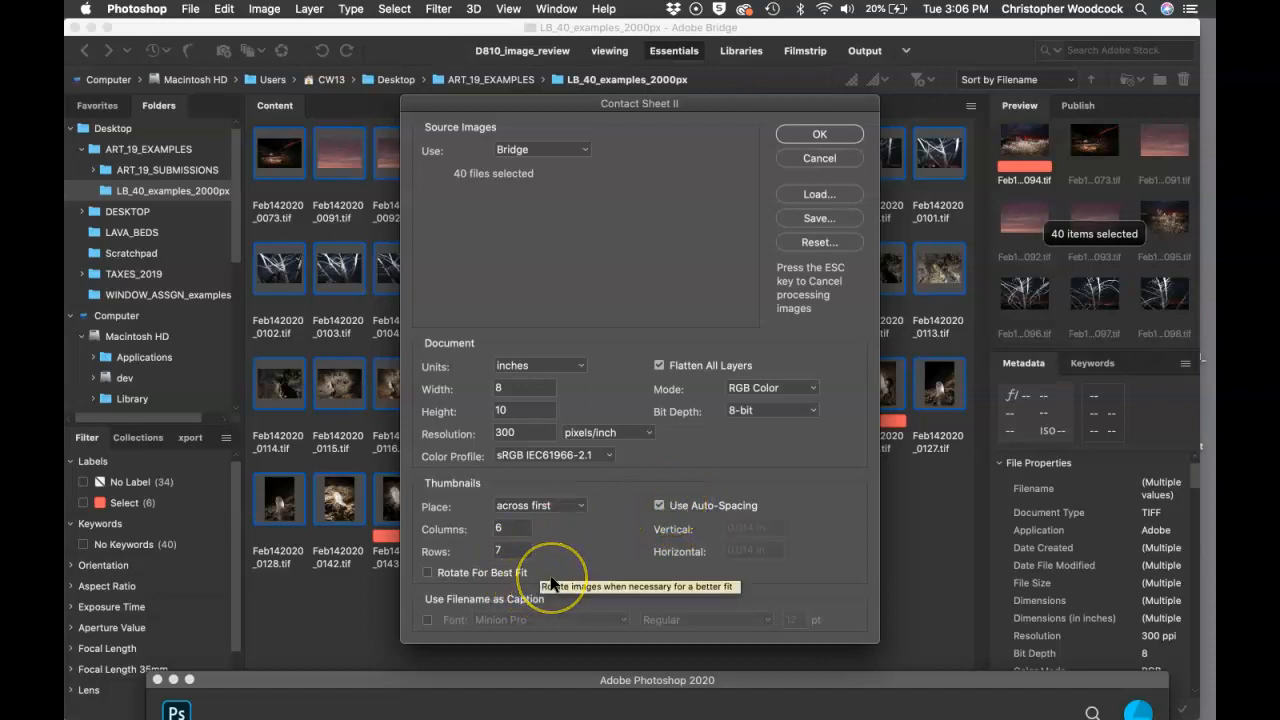
left_click(427, 620)
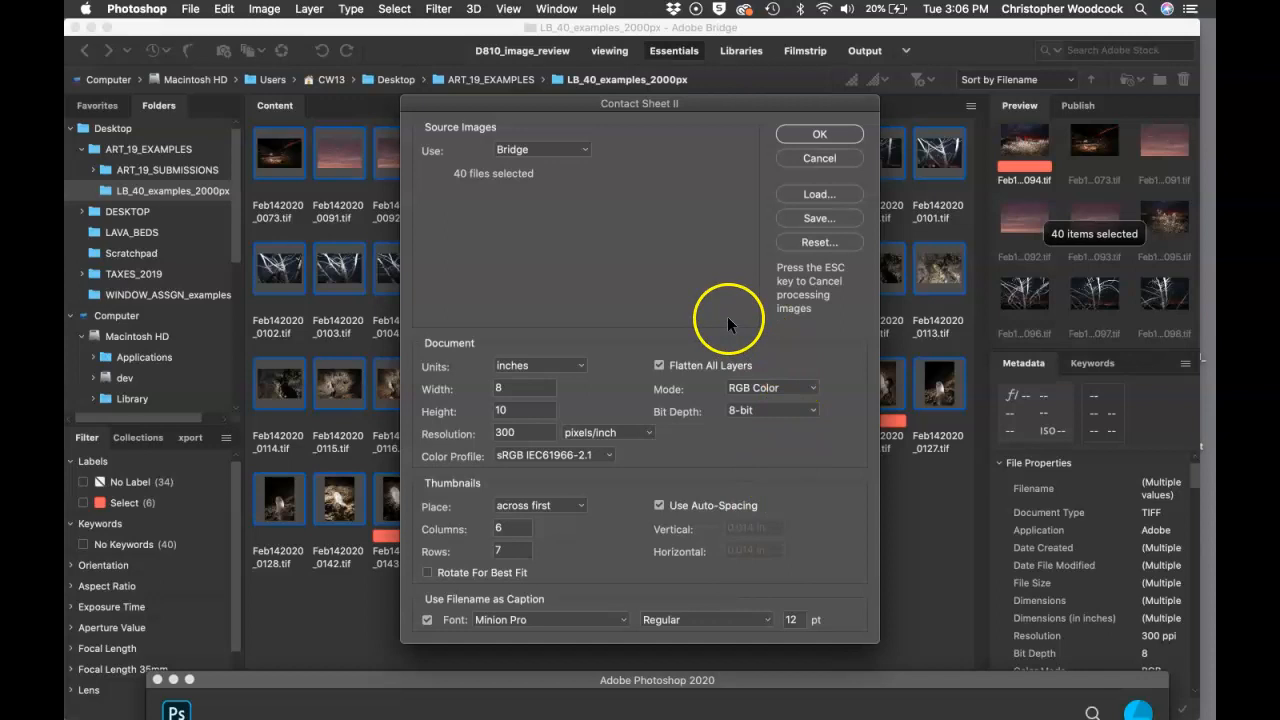
left_click(805, 135)
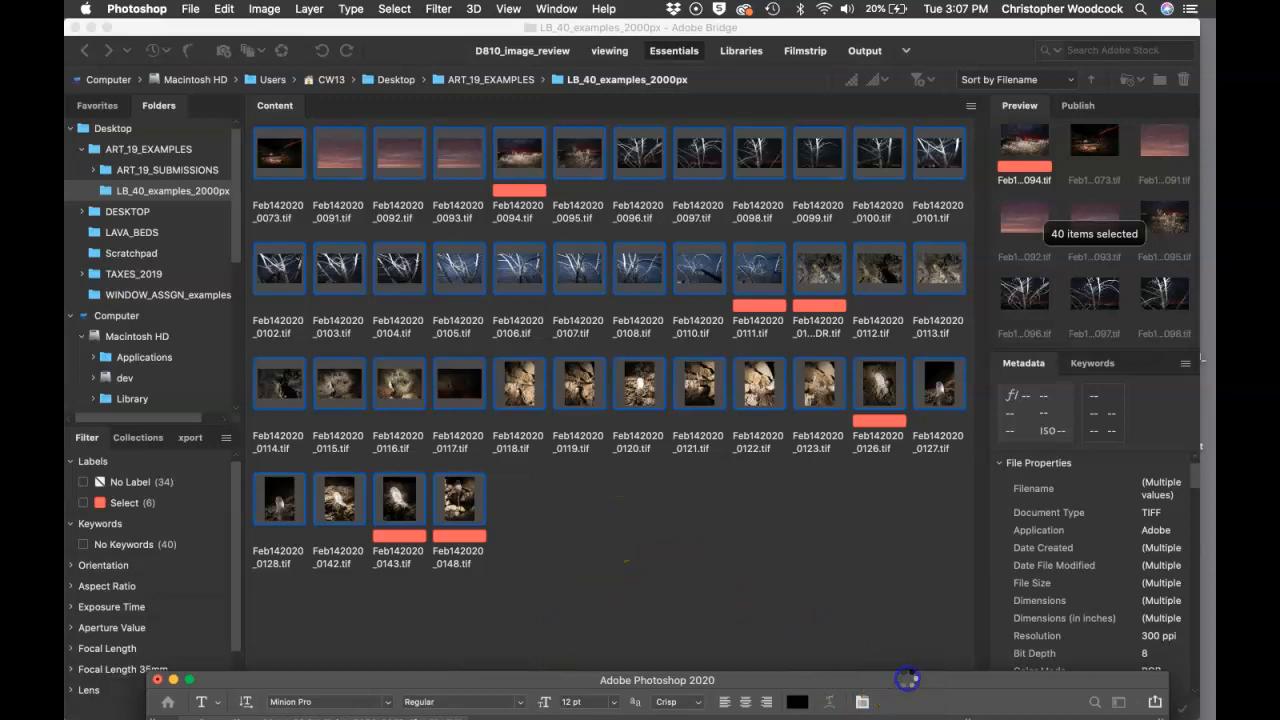
Step: Switch to Photoshop and move its window up the screen to bring the whole contact sheet into view
key("super+Tab")
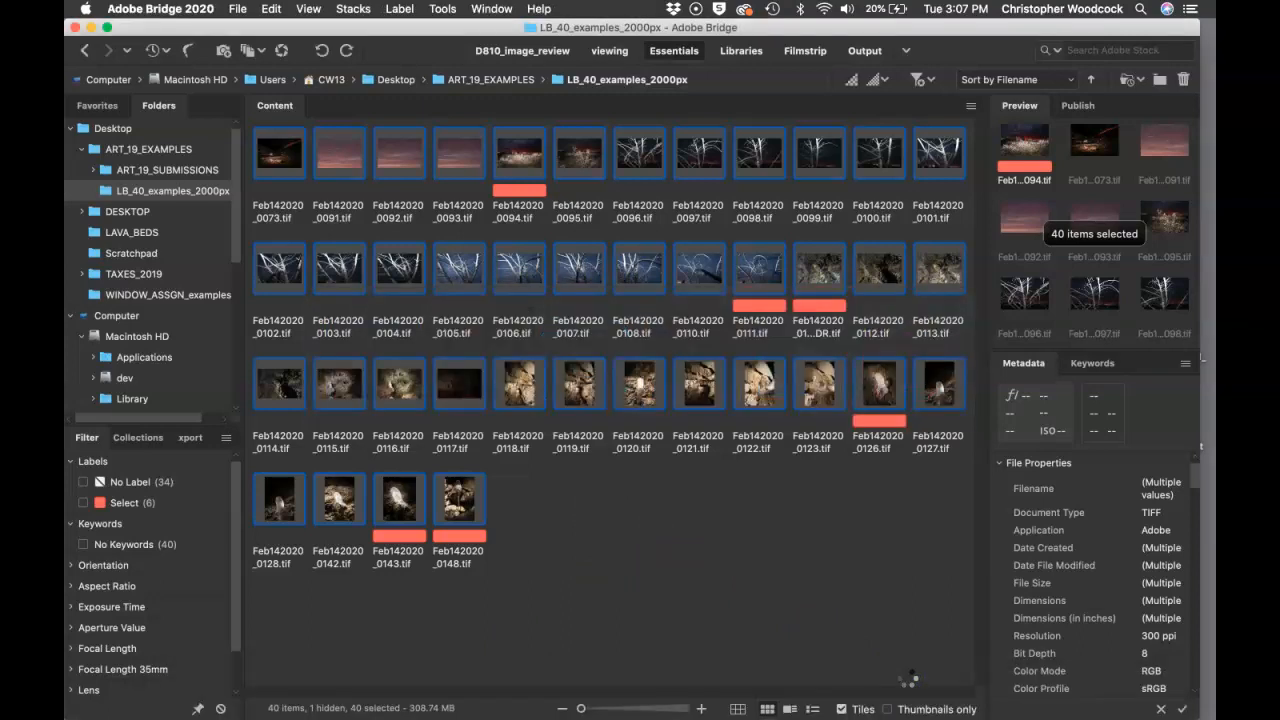
key("super+Tab")
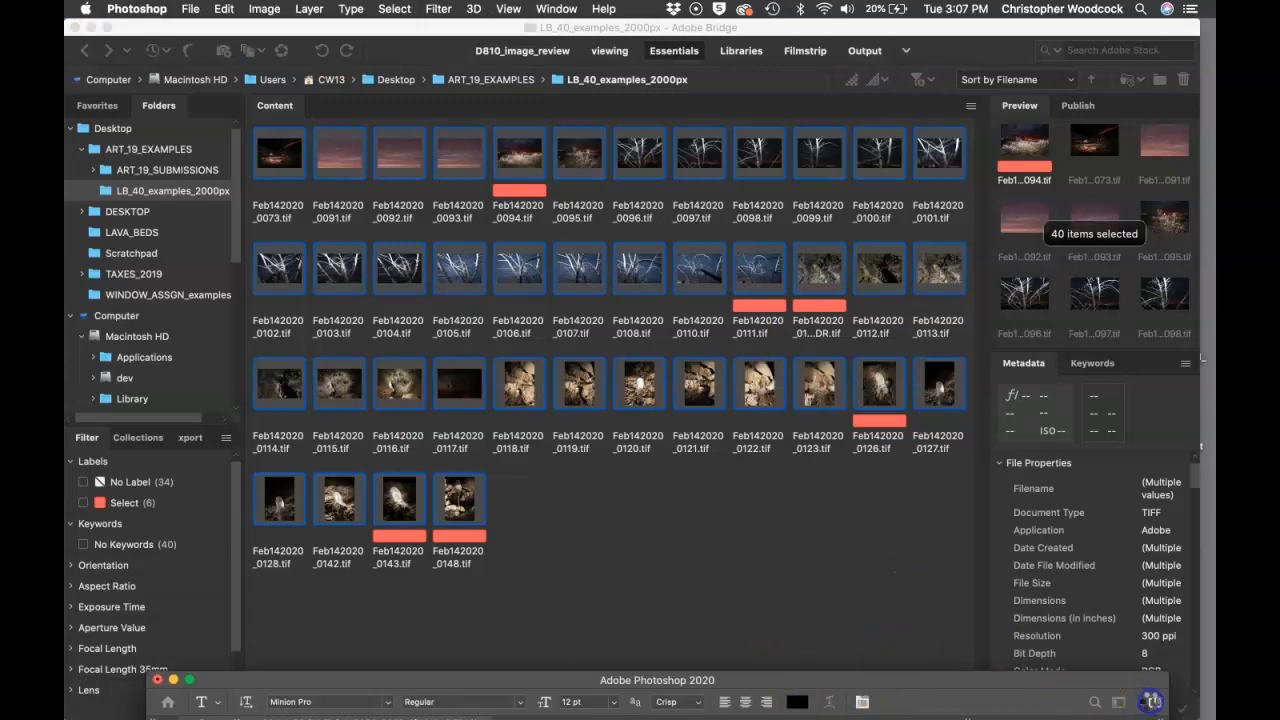
left_click(190, 679)
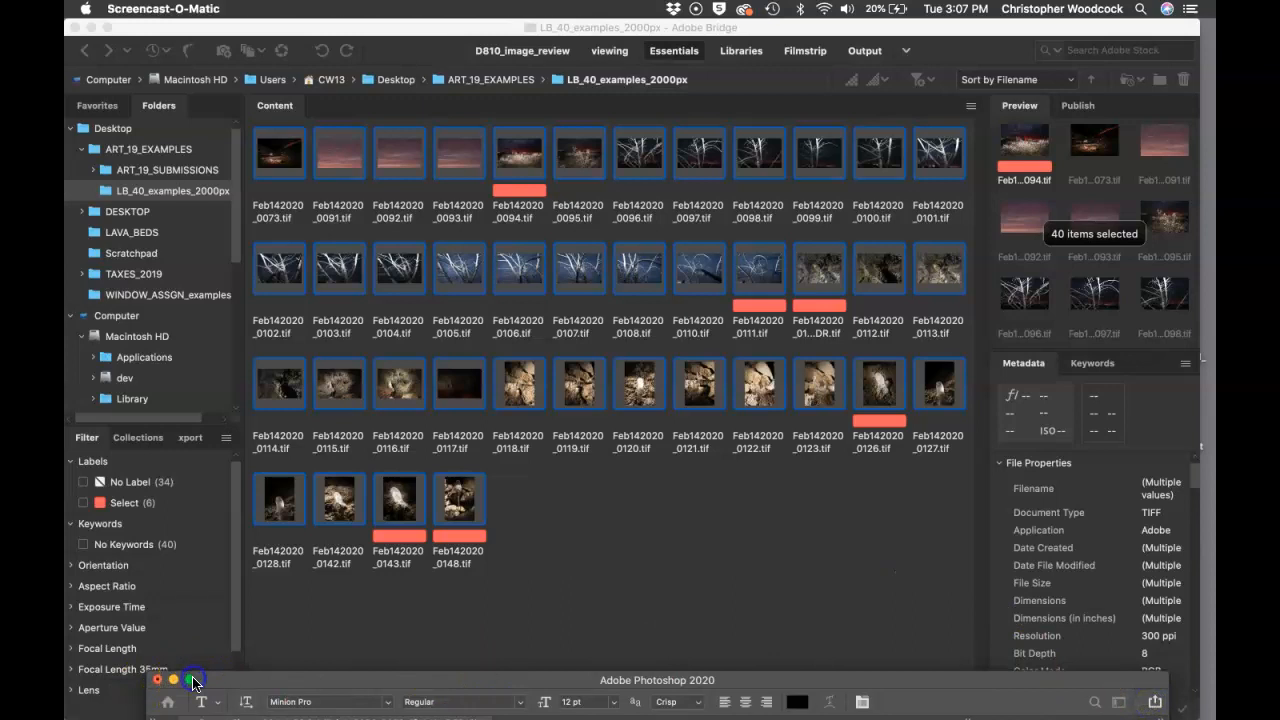
left_click(189, 680)
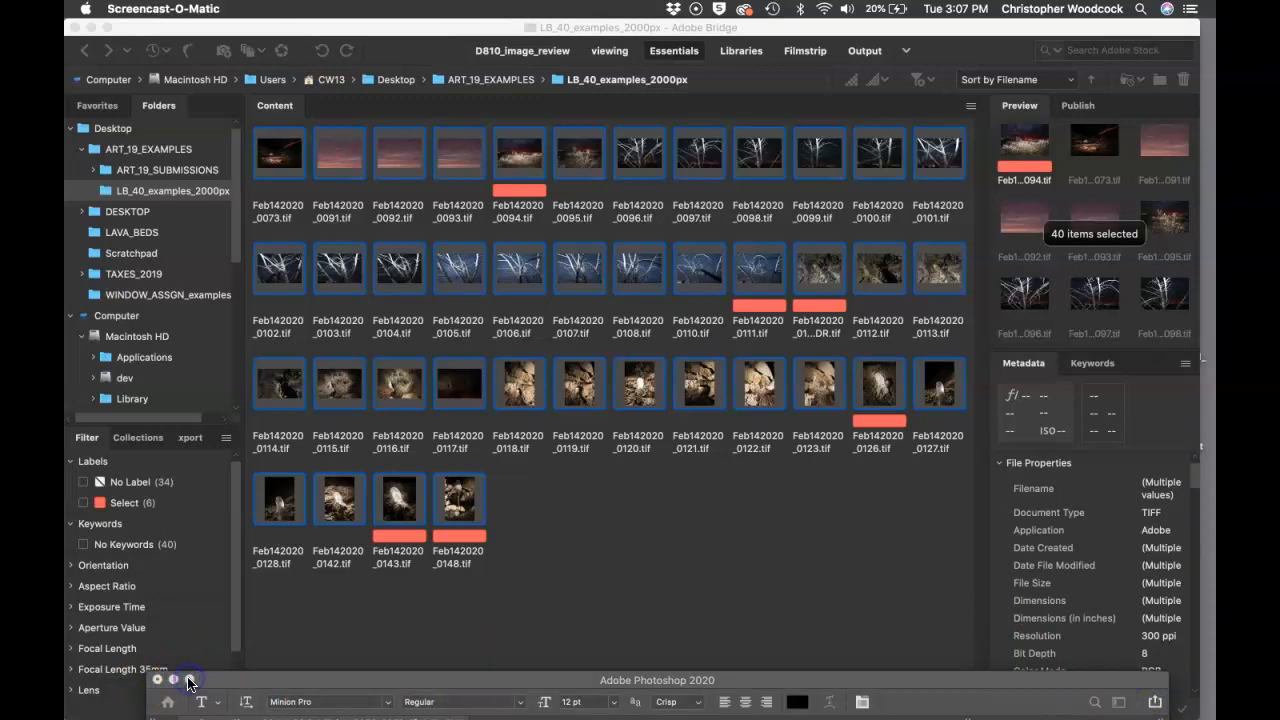
key("super+Tab")
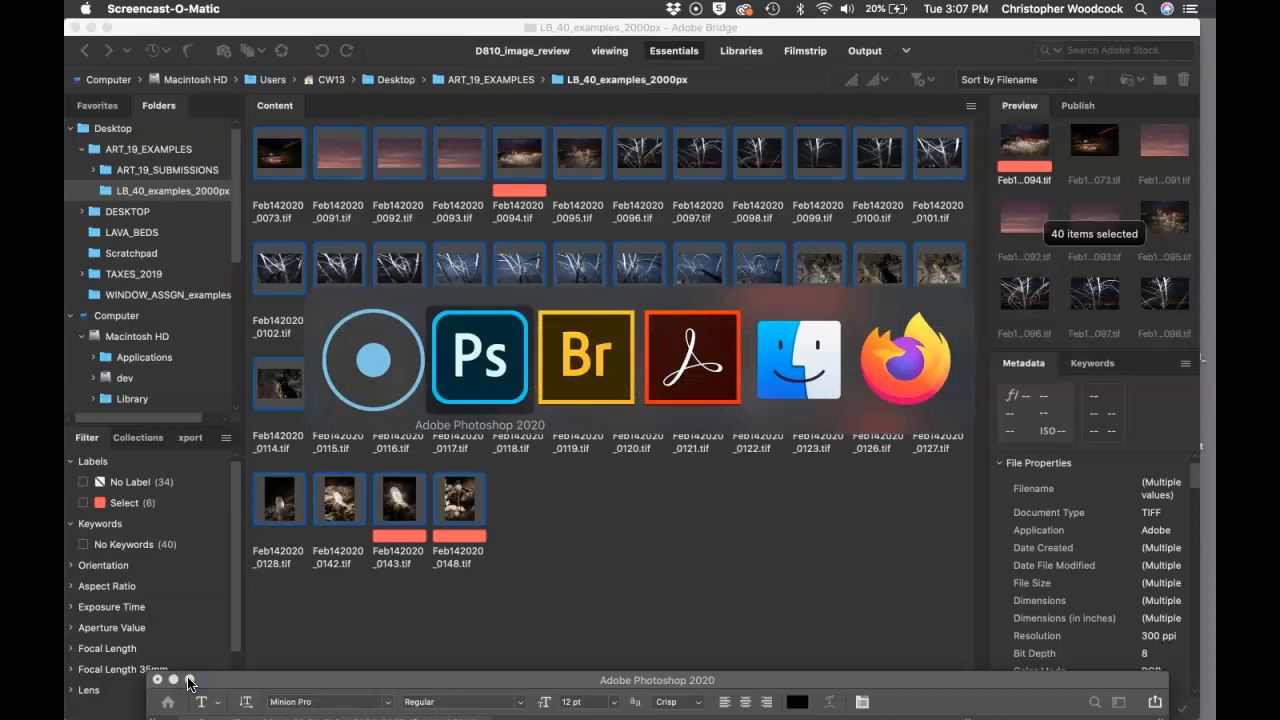
key("super+Tab")
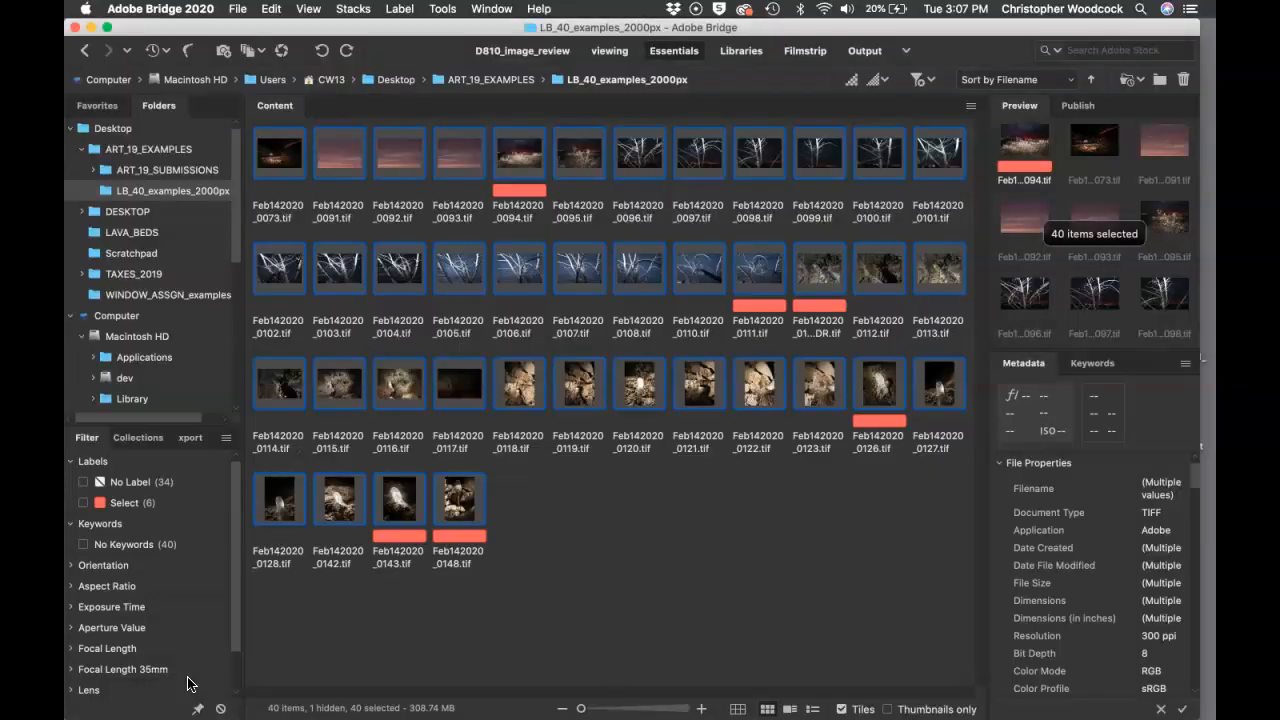
left_click(88, 687)
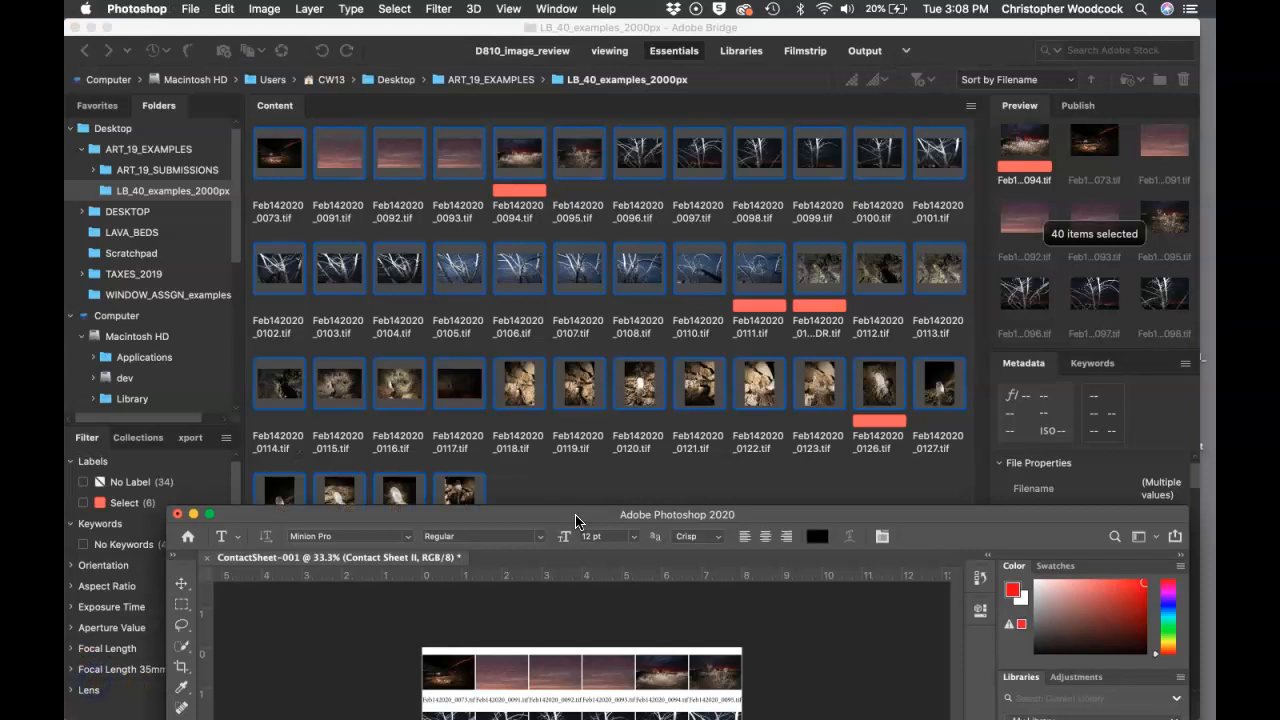
left_click_drag(575, 521, 516, 58)
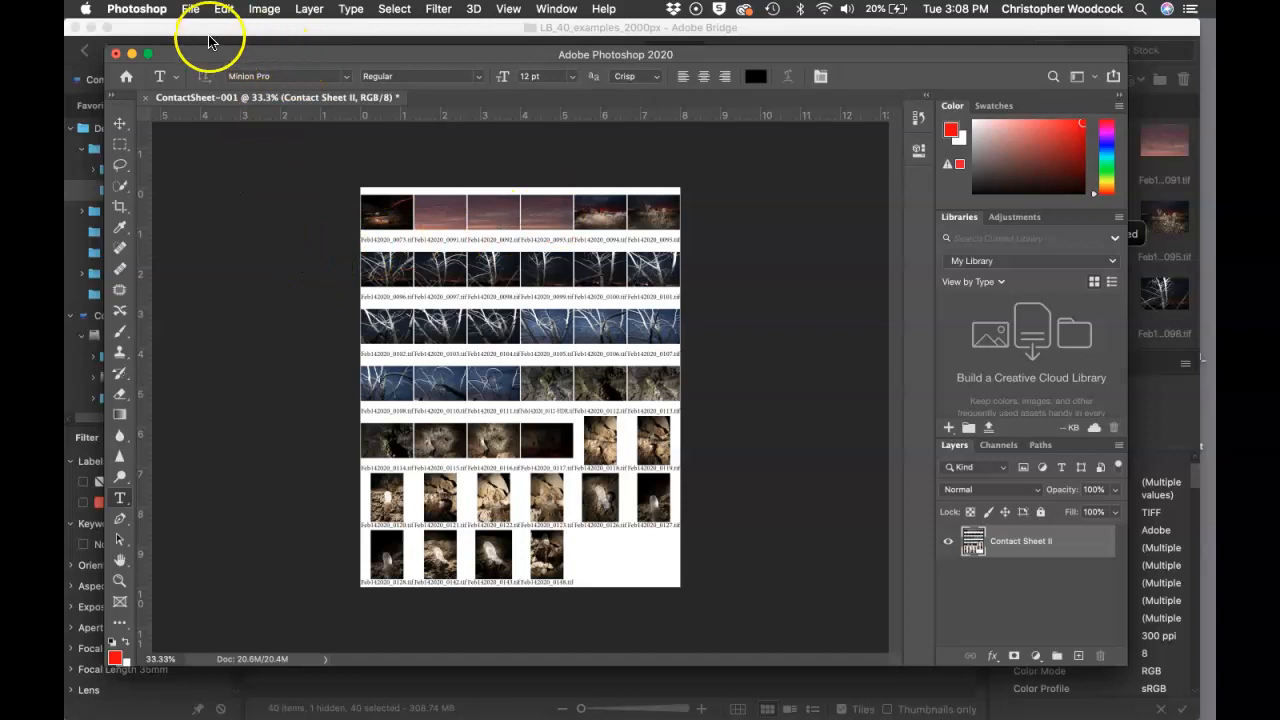
Step: Start saving the contact sheet under Save As on the computer, turning off the cloud-or-computer prompt for future saves
left_click(189, 10)
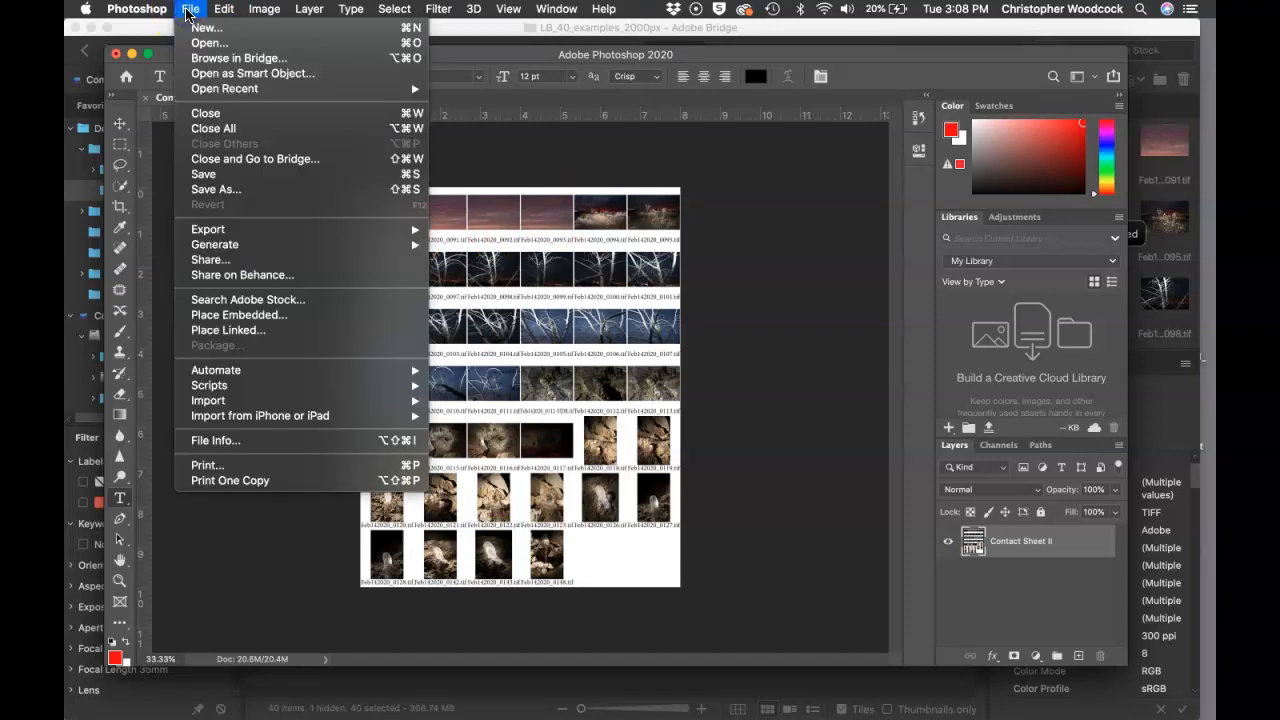
left_click(215, 190)
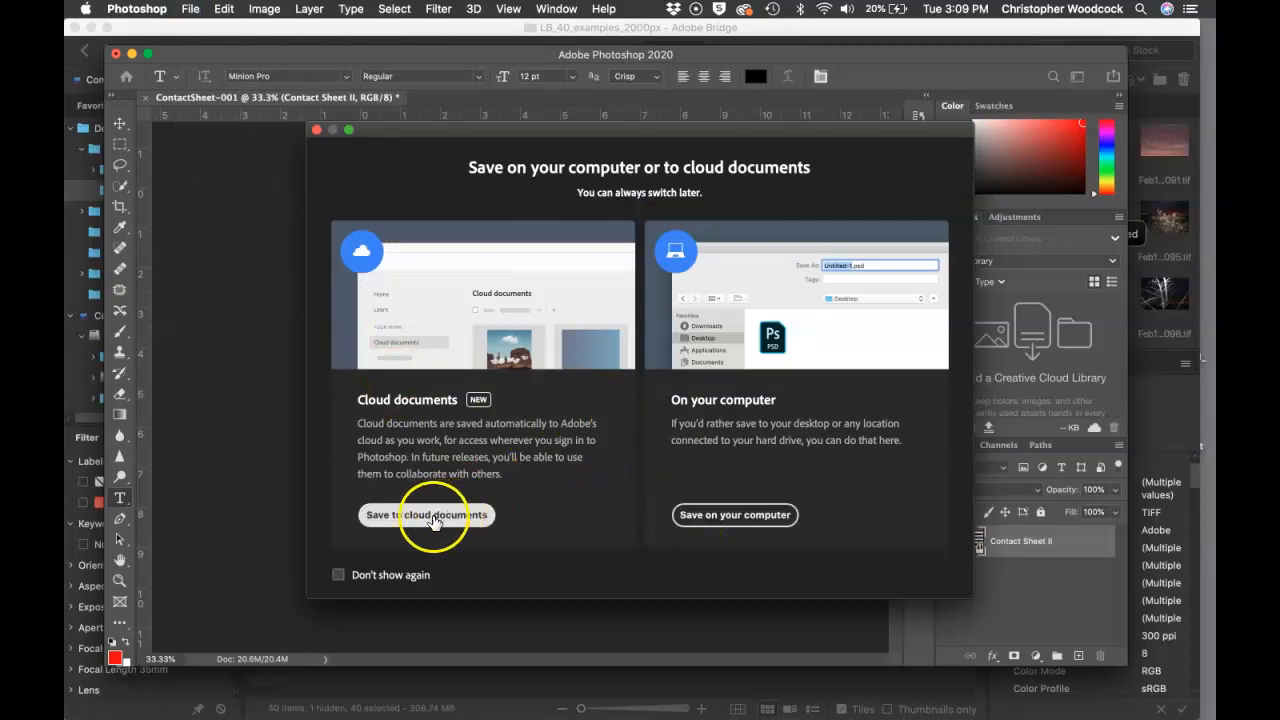
left_click(338, 576)
left_click(694, 518)
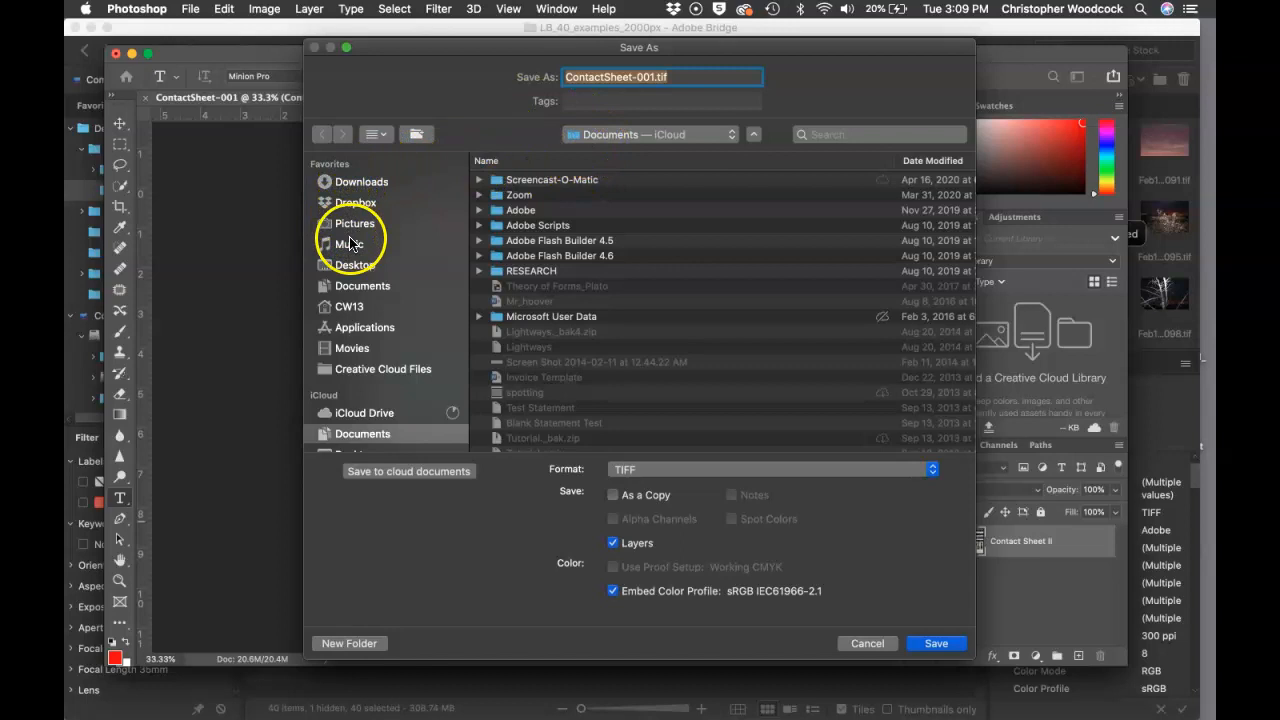
Step: Choose the ART_19_EXAMPLES folder on the Desktop as the save location for the contact sheet
left_click(355, 266)
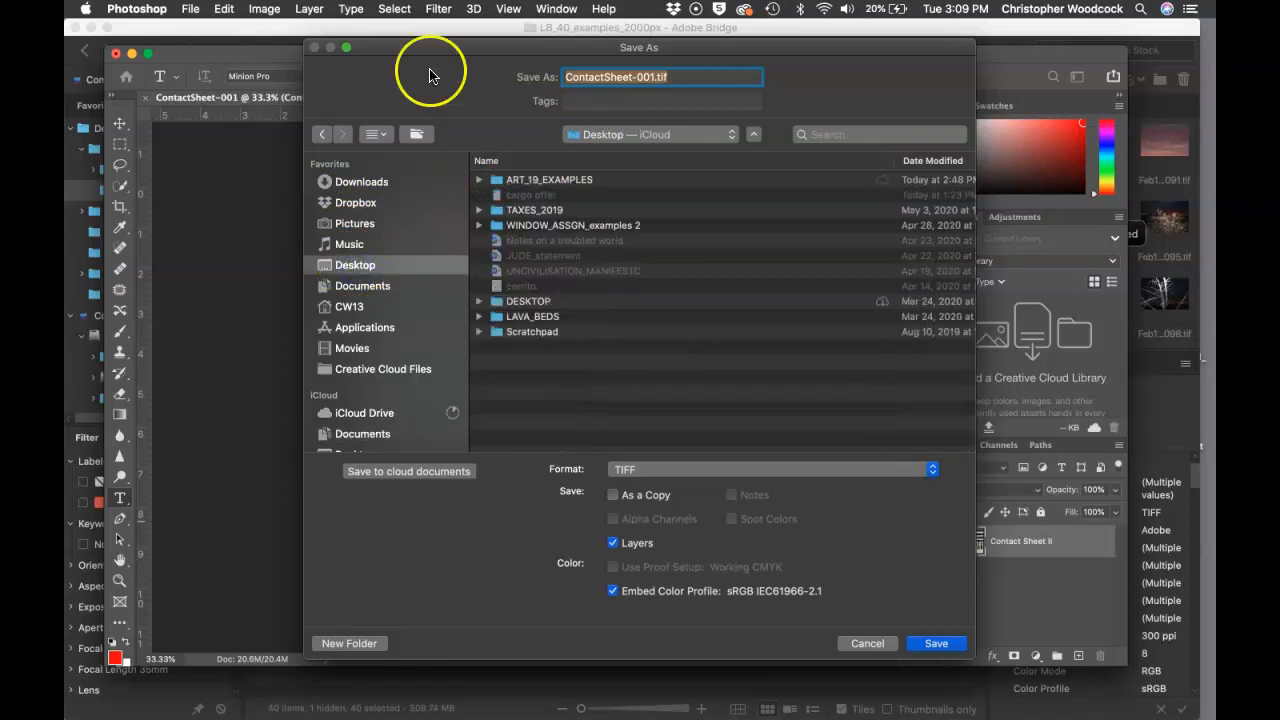
left_click_drag(490, 38, 402, 48)
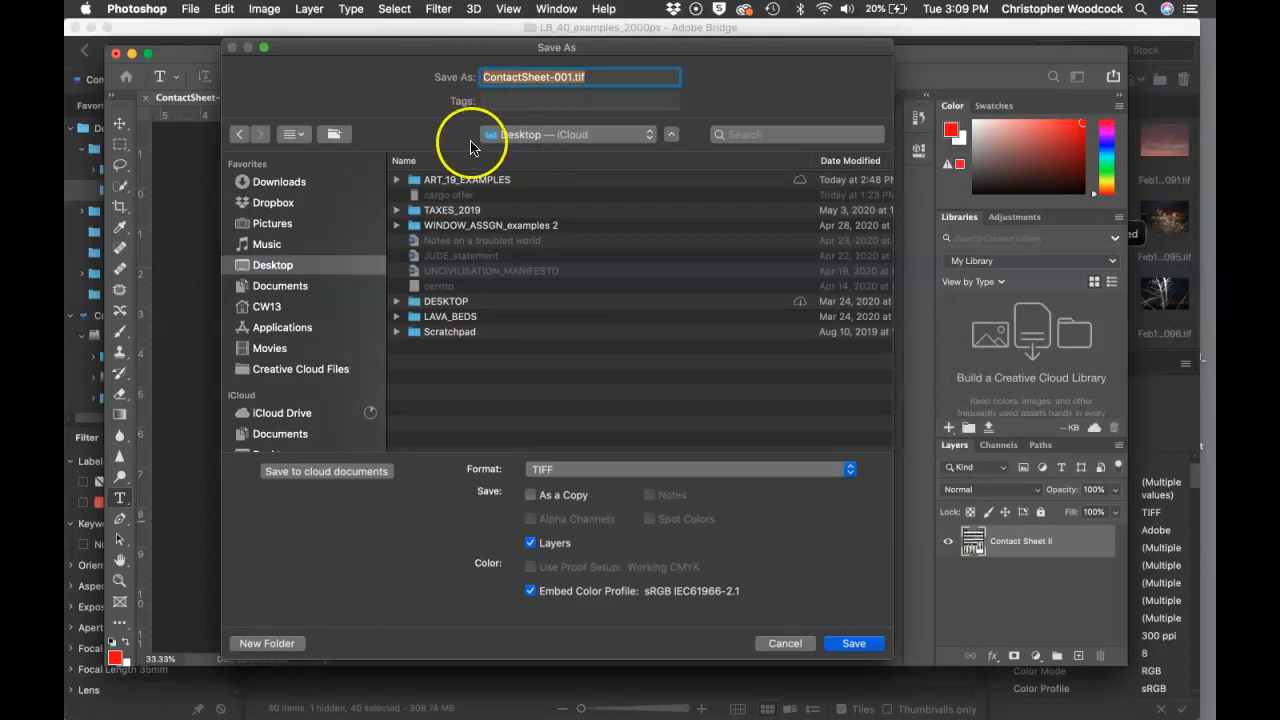
left_click(414, 181)
double_click(414, 181)
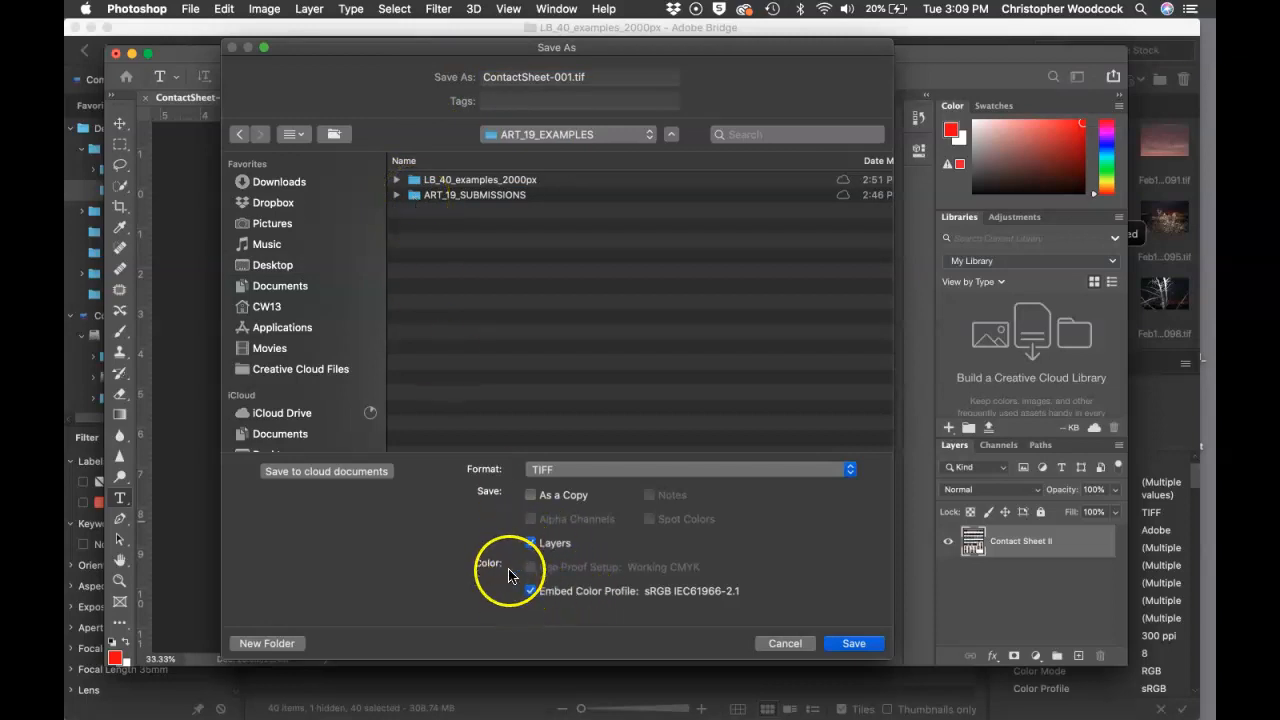
Step: Cancel the pending save and flatten the contact sheet into a single background layer
left_click(781, 646)
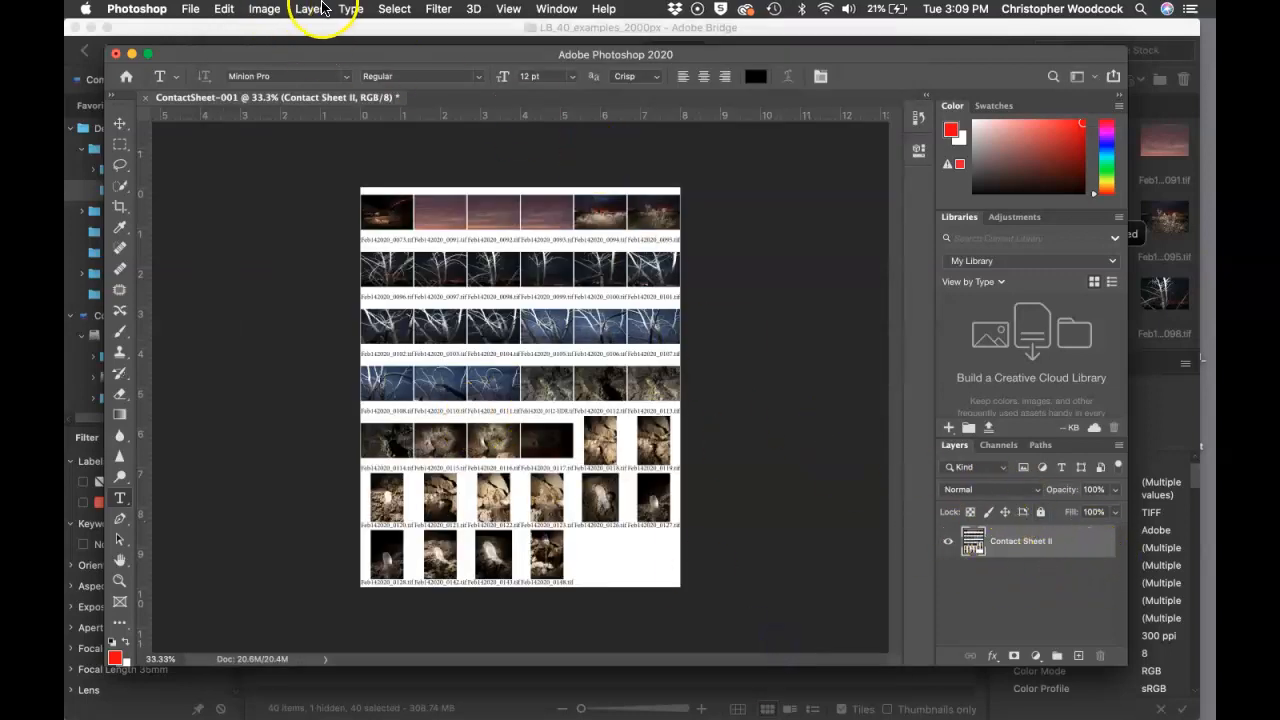
left_click(307, 10)
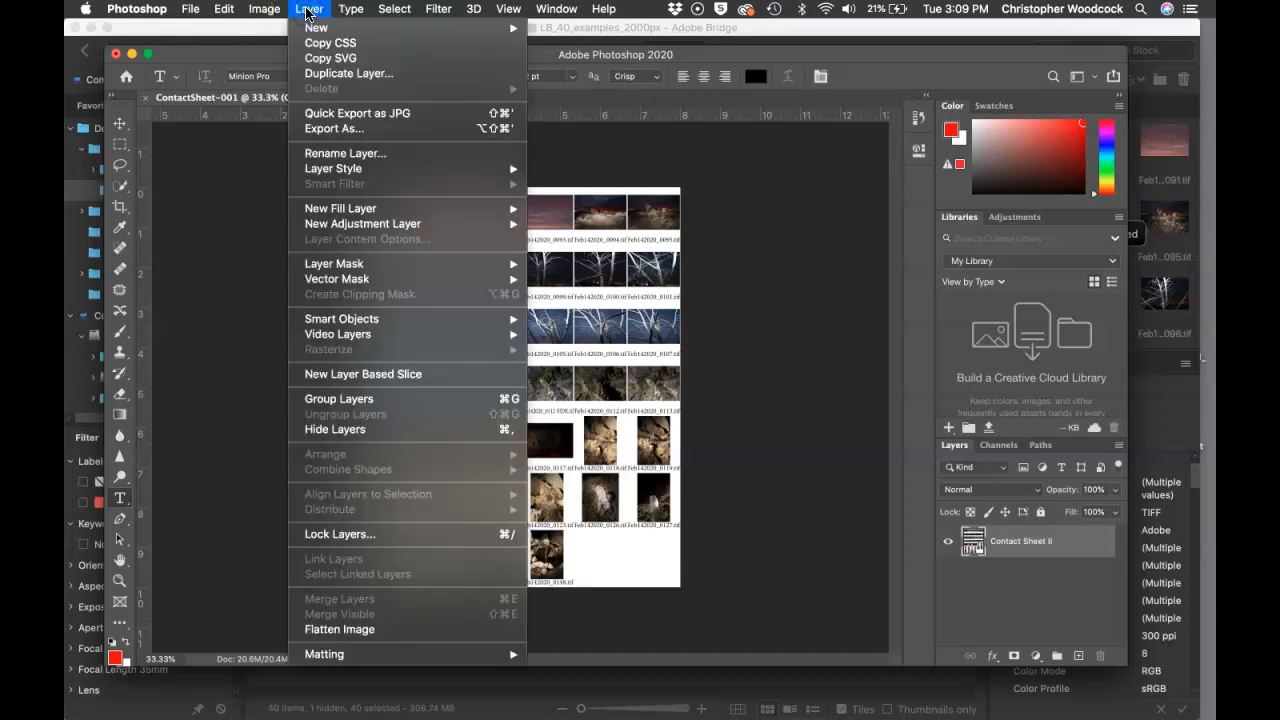
left_click(378, 638)
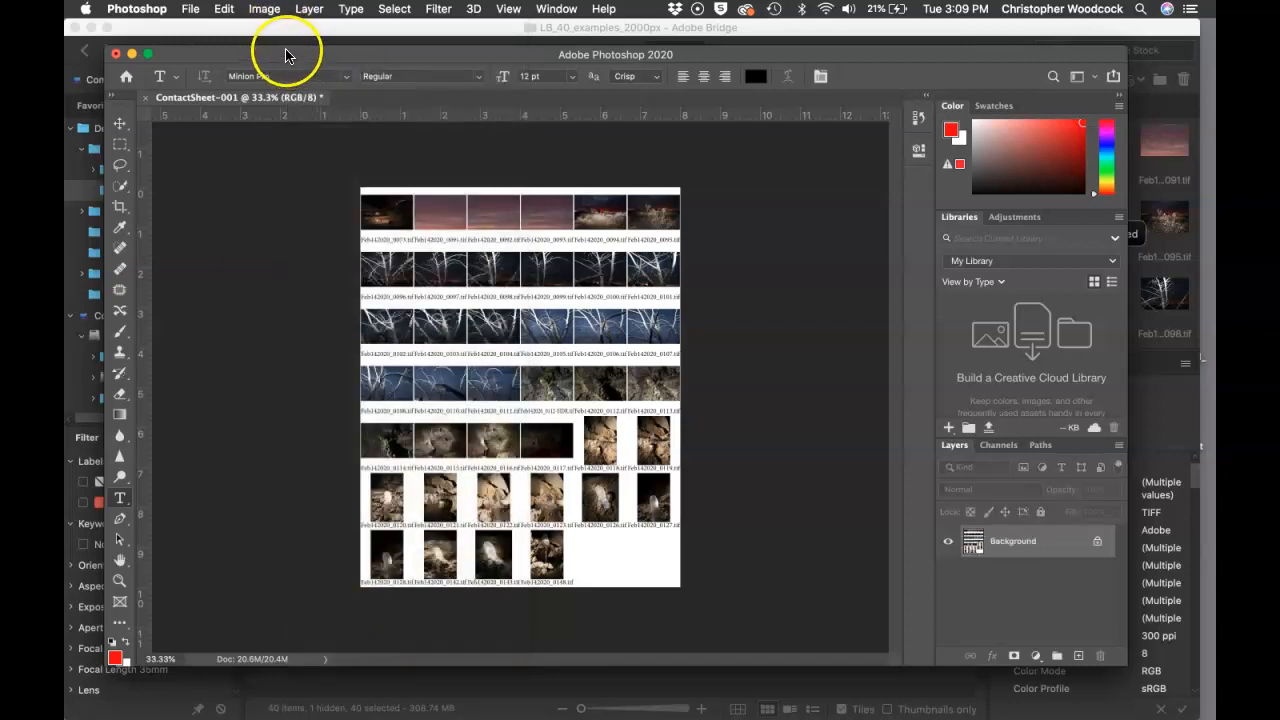
left_click_drag(284, 54, 270, 42)
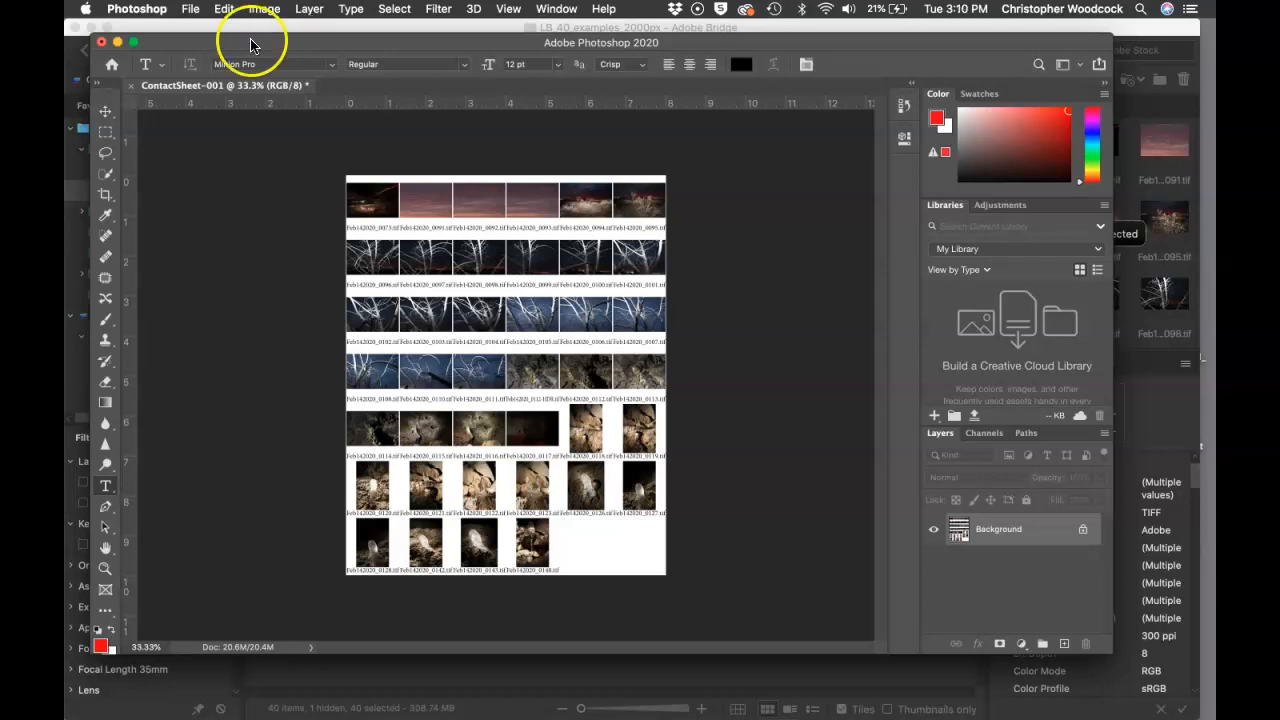
left_click_drag(283, 44, 324, 94)
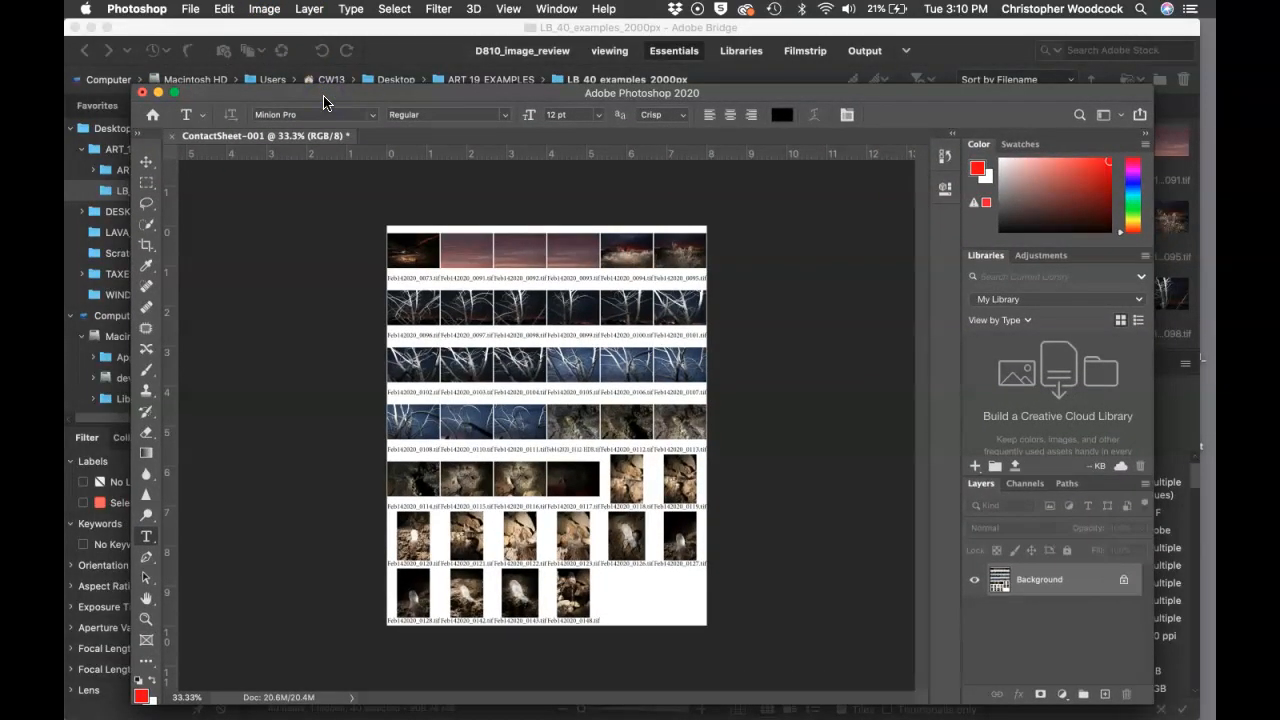
Step: Start saving the flattened contact sheet to the ART_19_EXAMPLES folder with the file name unit_6-001.tif
key("super+s")
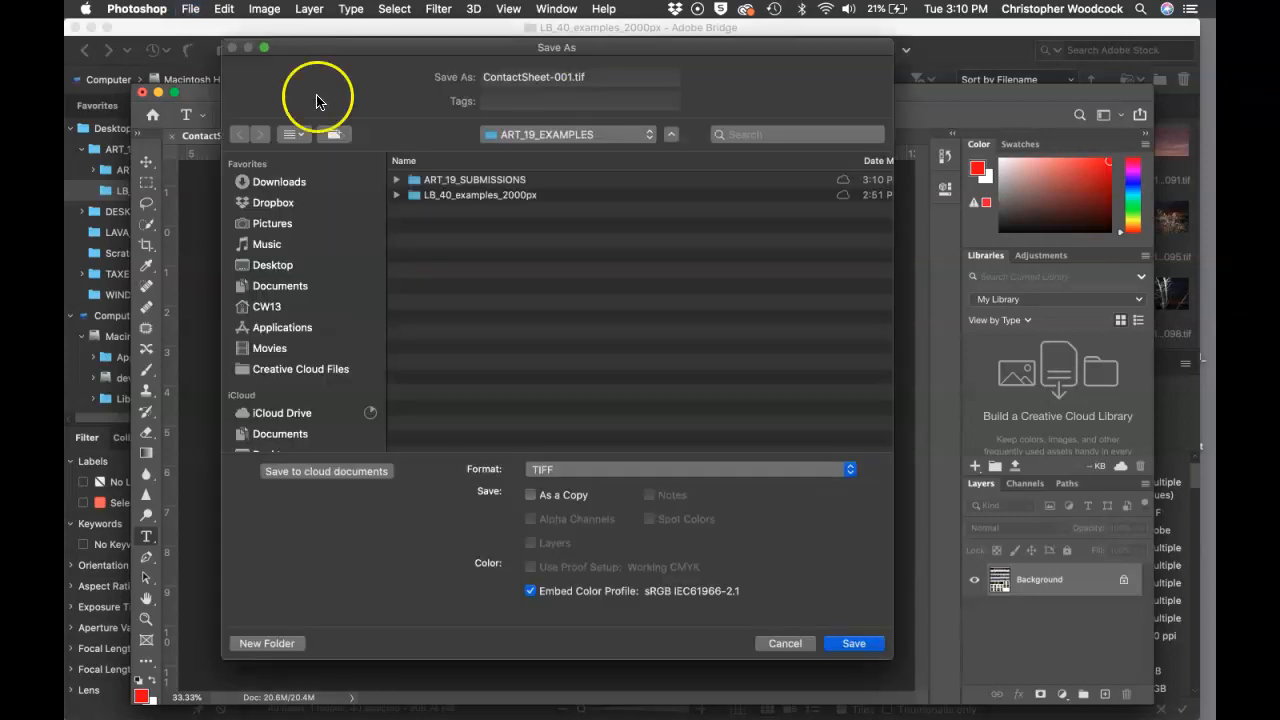
left_click(192, 10)
left_click(187, 10)
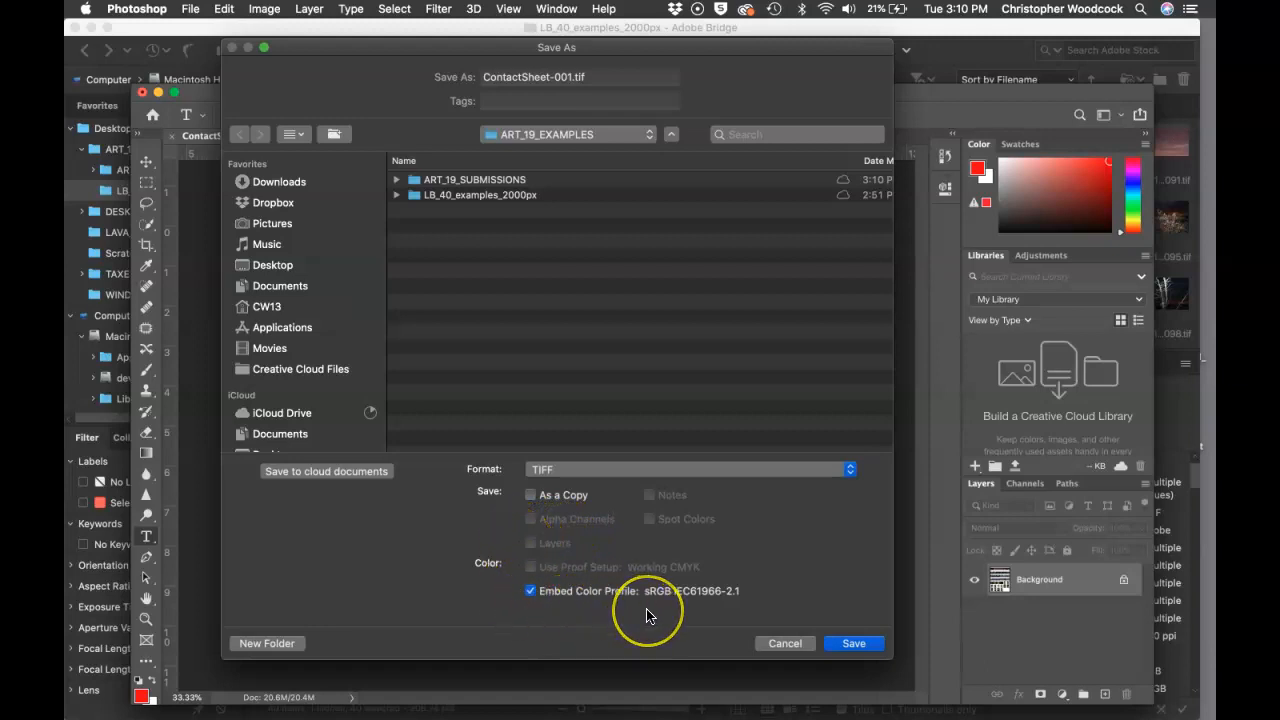
left_click(556, 77)
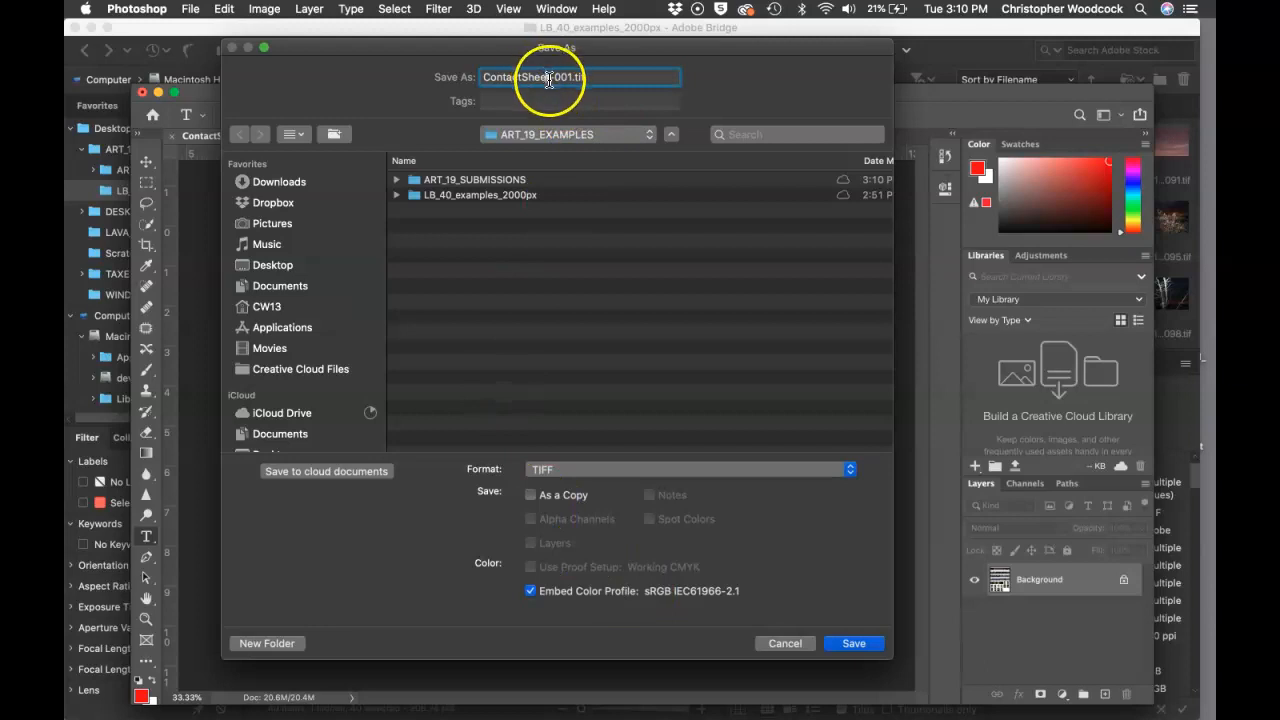
left_click_drag(547, 75, 473, 76)
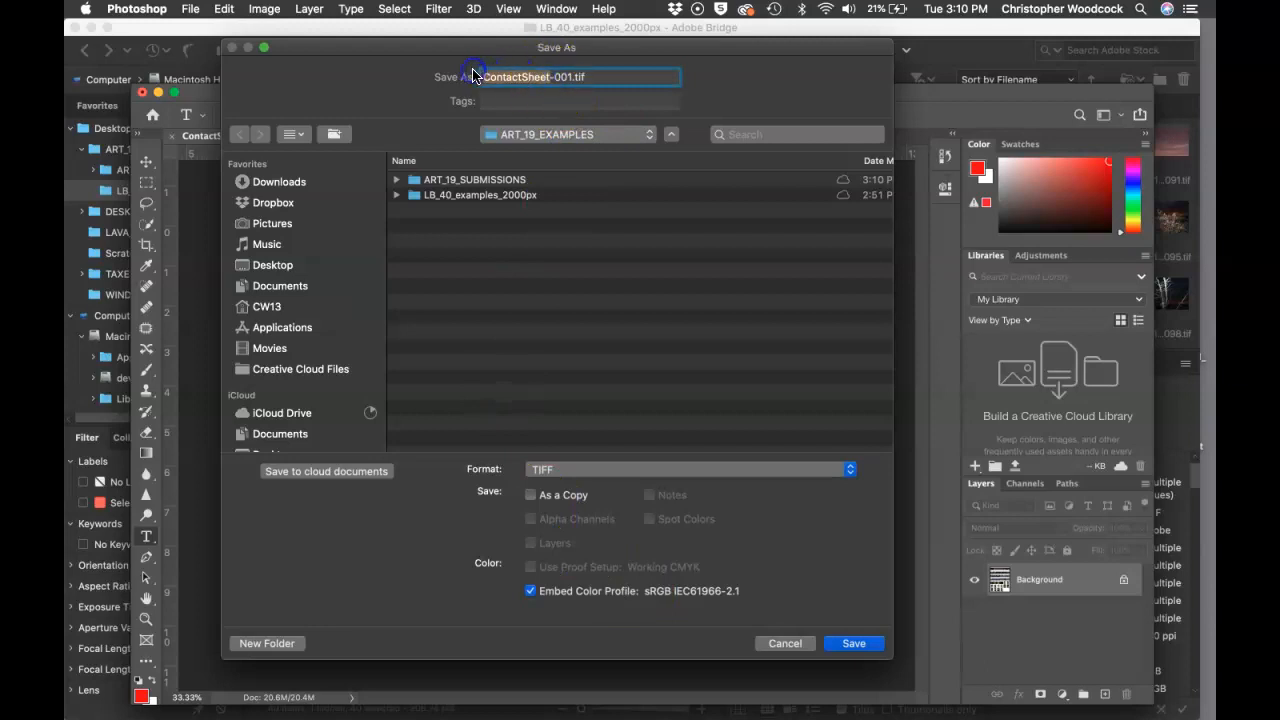
type("unit")
key("BackSpace")
type("_4")
key("BackSpace")
type("6")
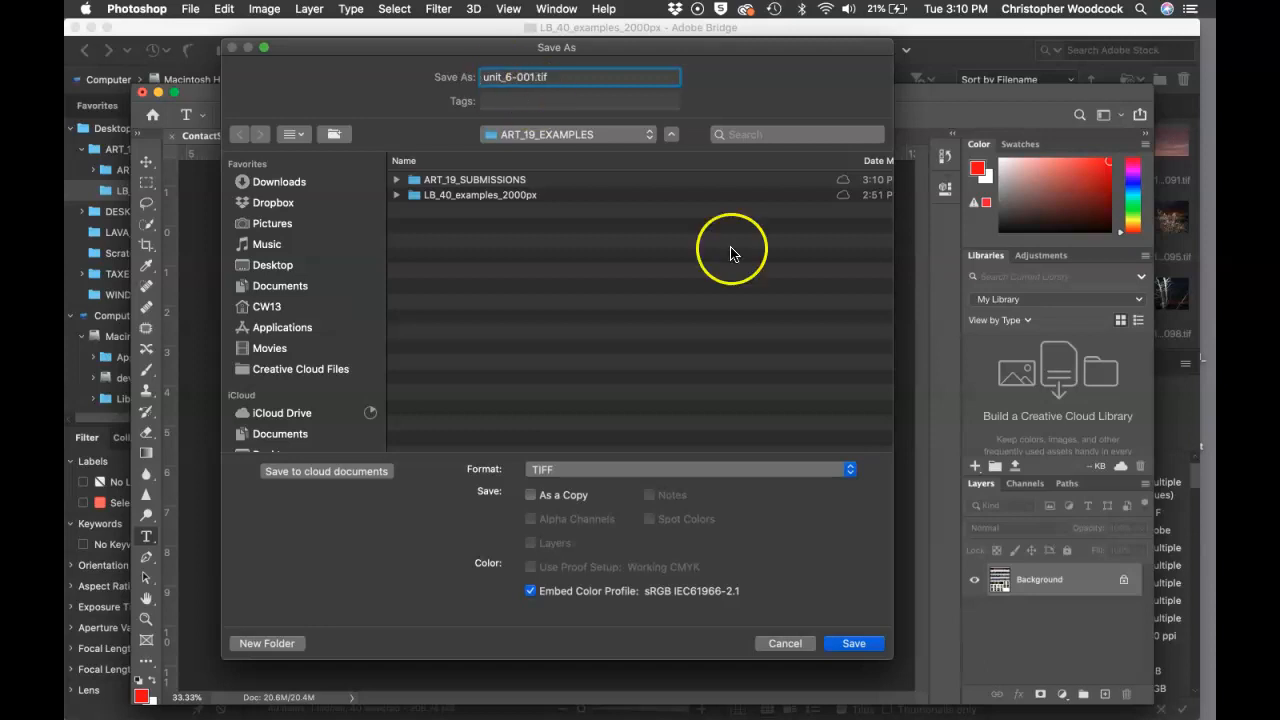
Step: Save the contact sheet as a TIFF with no image compression and Macintosh byte order
left_click(855, 644)
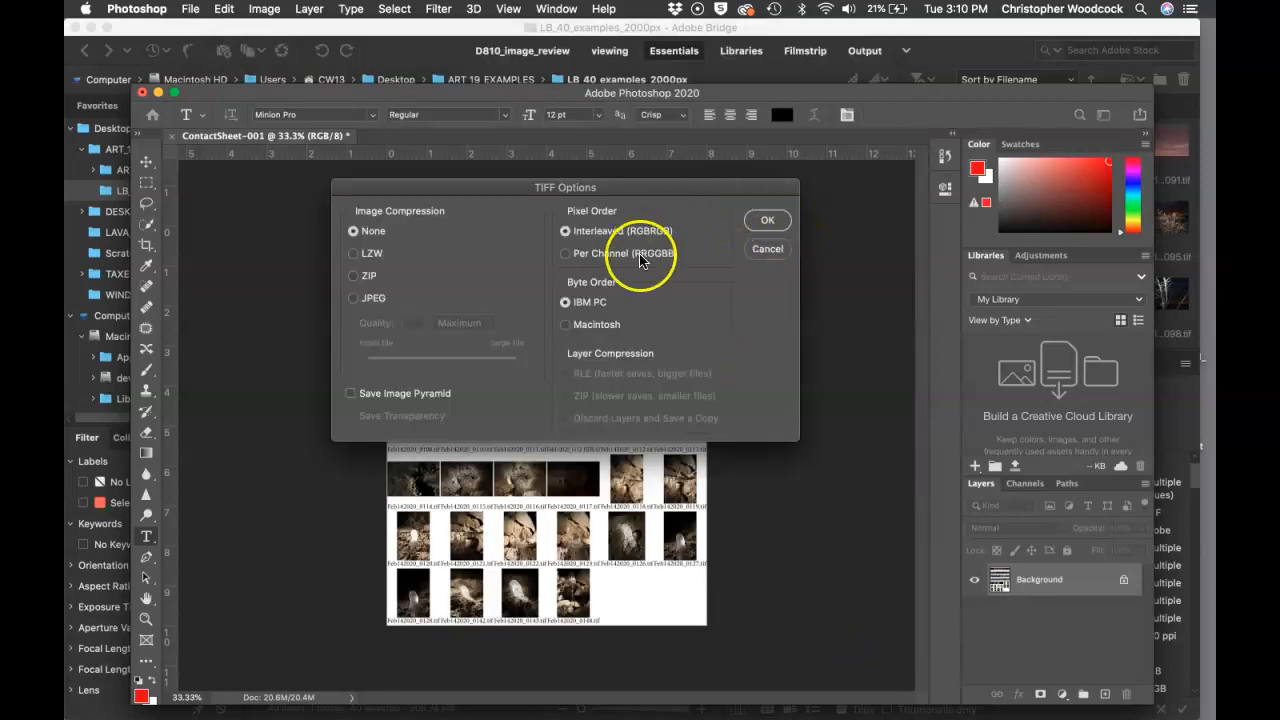
left_click(566, 326)
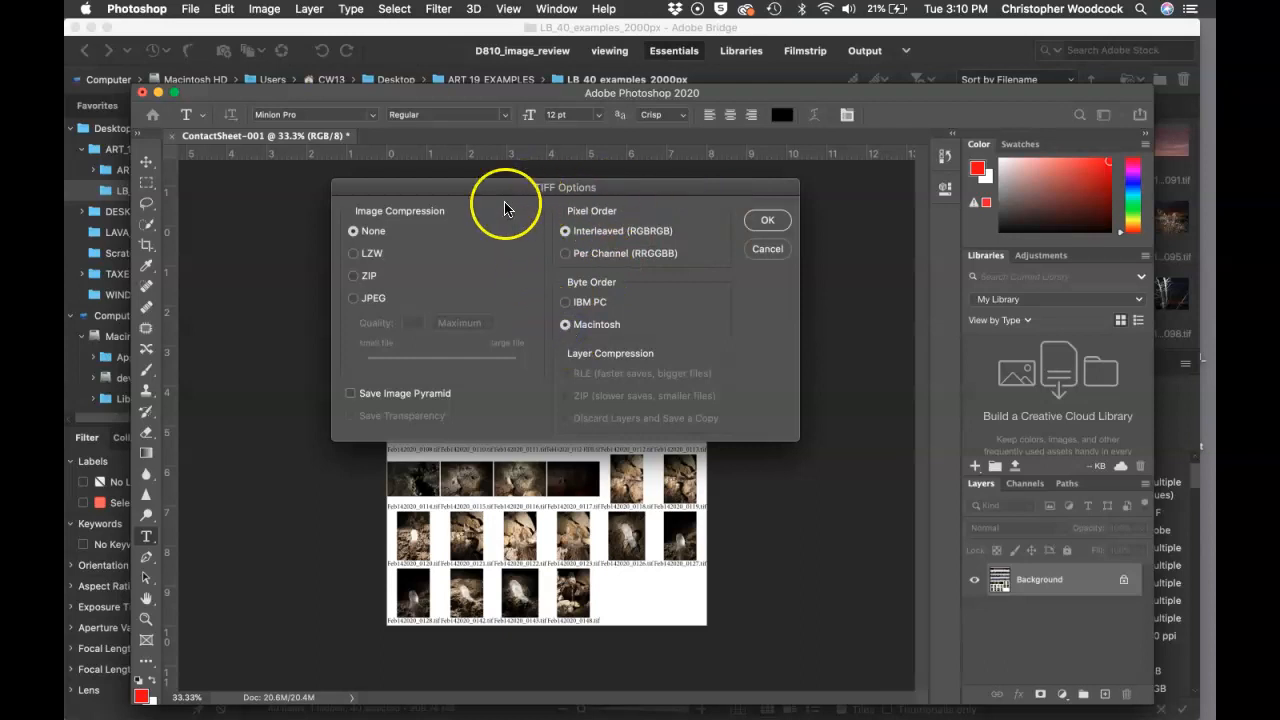
left_click_drag(500, 192, 459, 184)
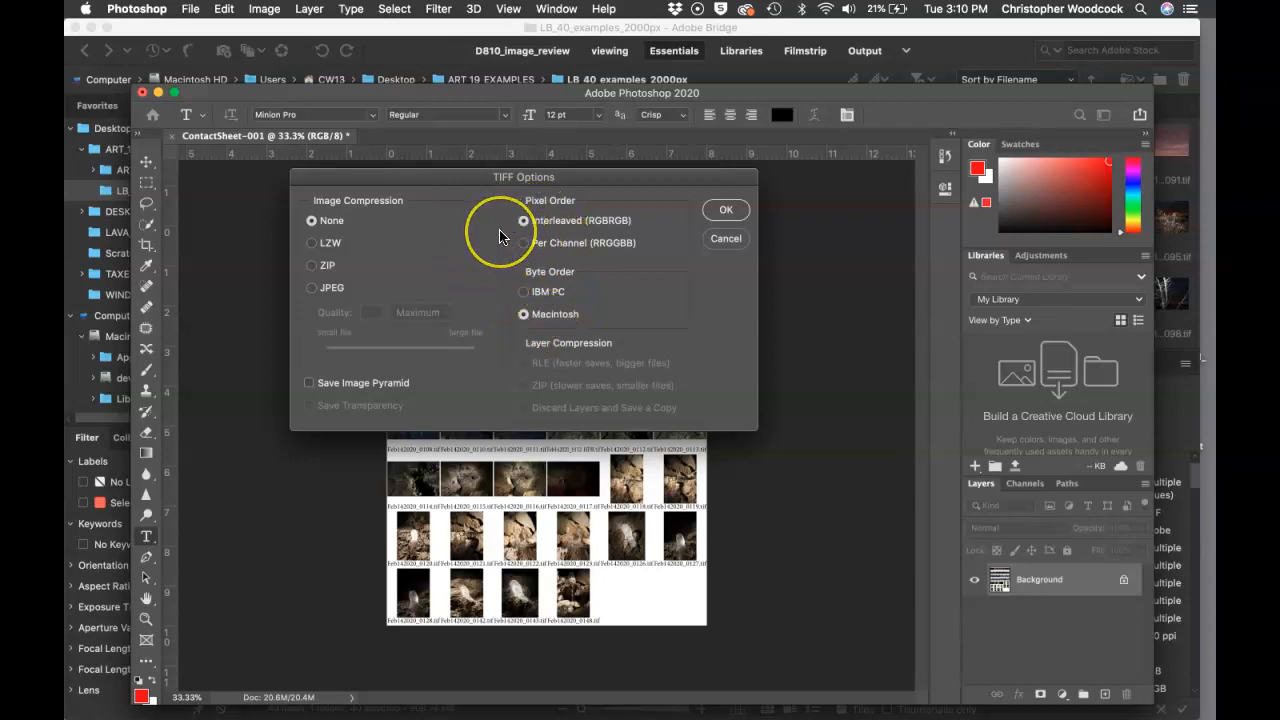
left_click(726, 211)
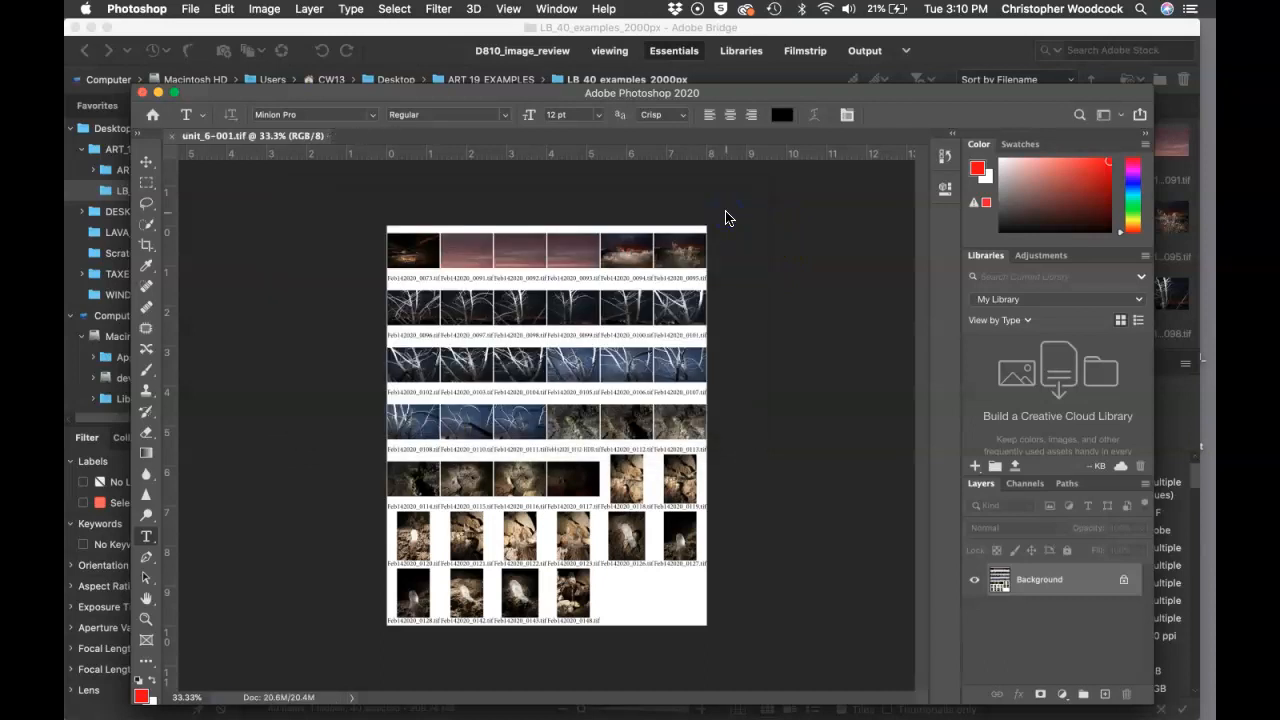
Step: Close the saved contact sheet, switch back to Bridge, and show the ART_19_EXAMPLES folder's contents
left_click(171, 141)
left_click_drag(201, 100, 194, 337)
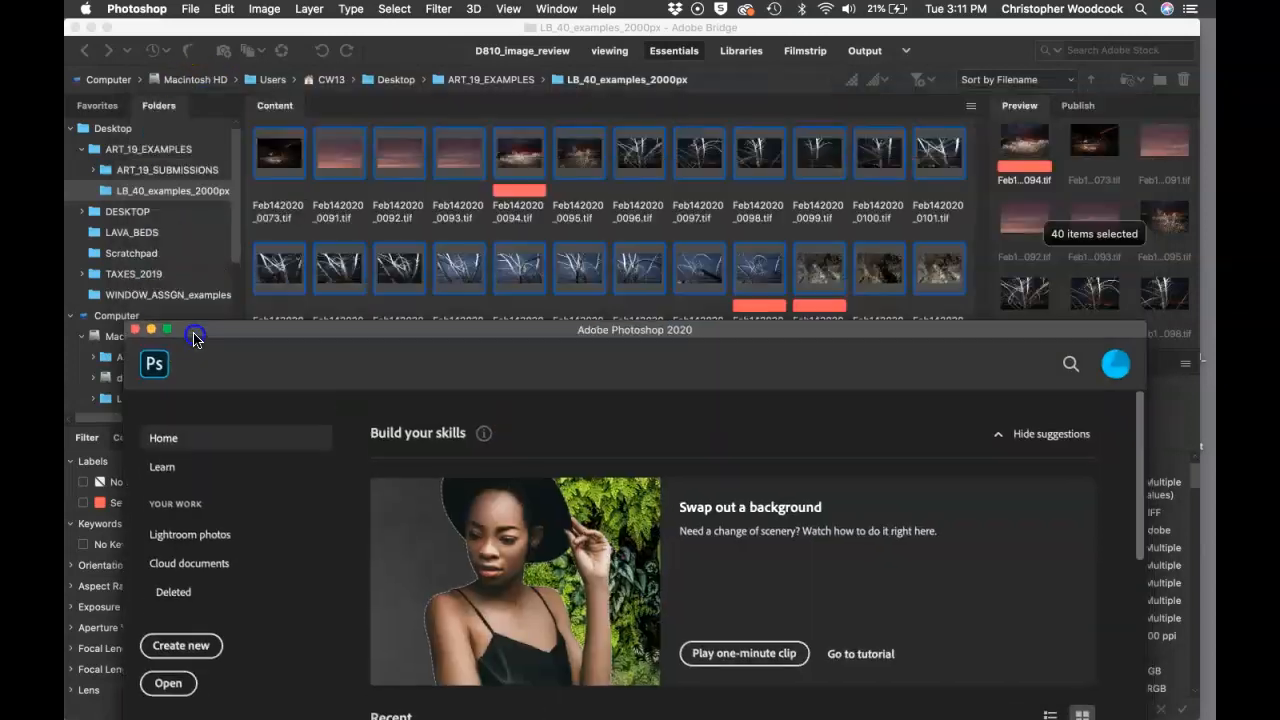
left_click(308, 30)
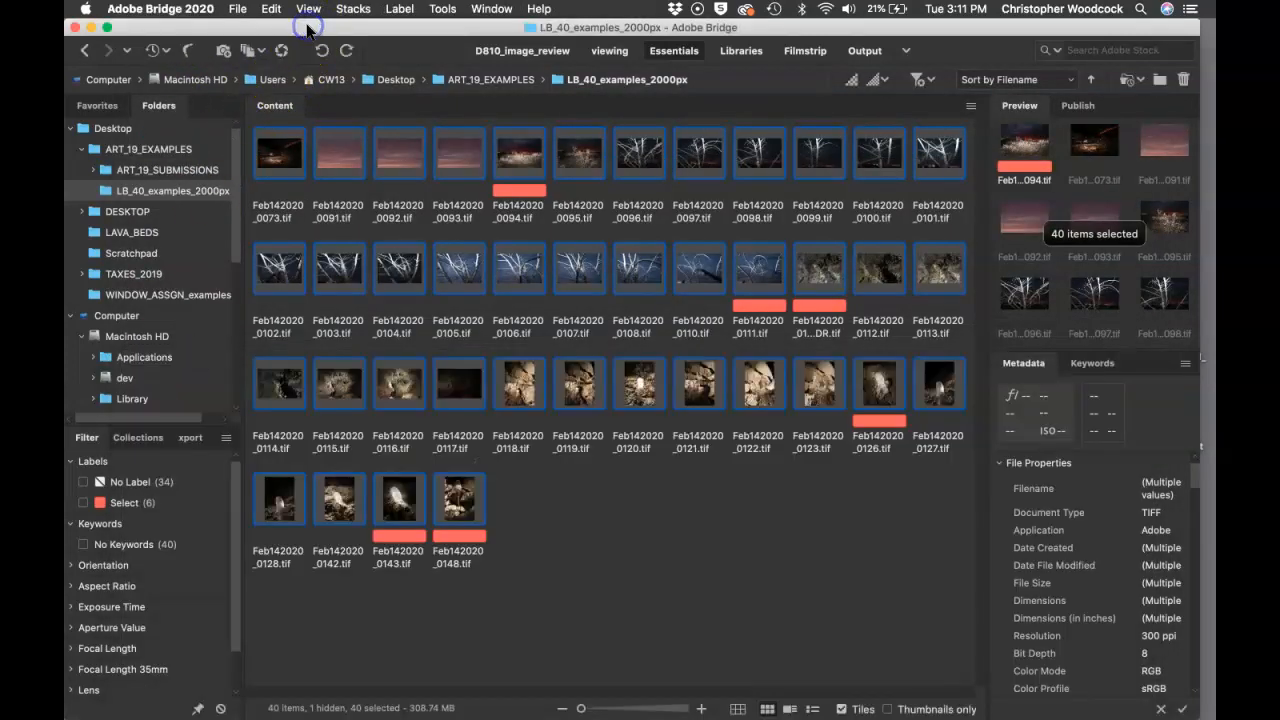
left_click(125, 150)
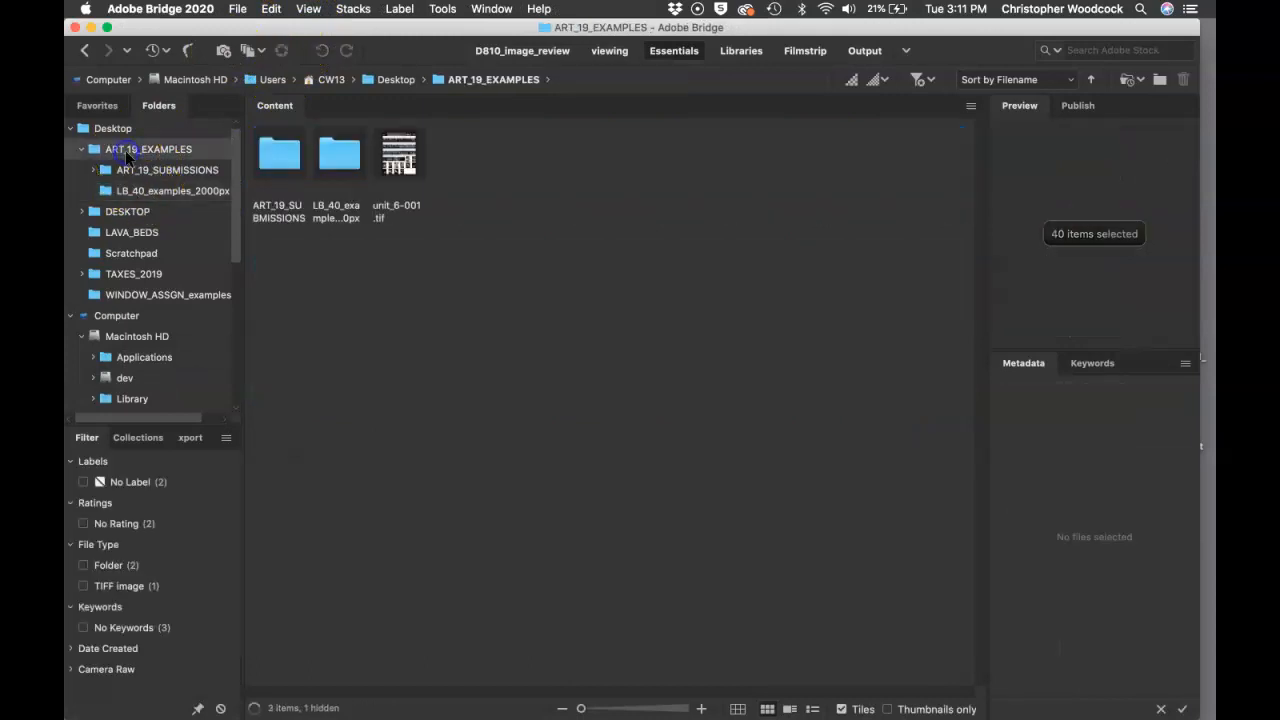
Step: Preview unit_6-001.tif full screen to check the contact sheet, and return to the folder view
left_click(392, 156)
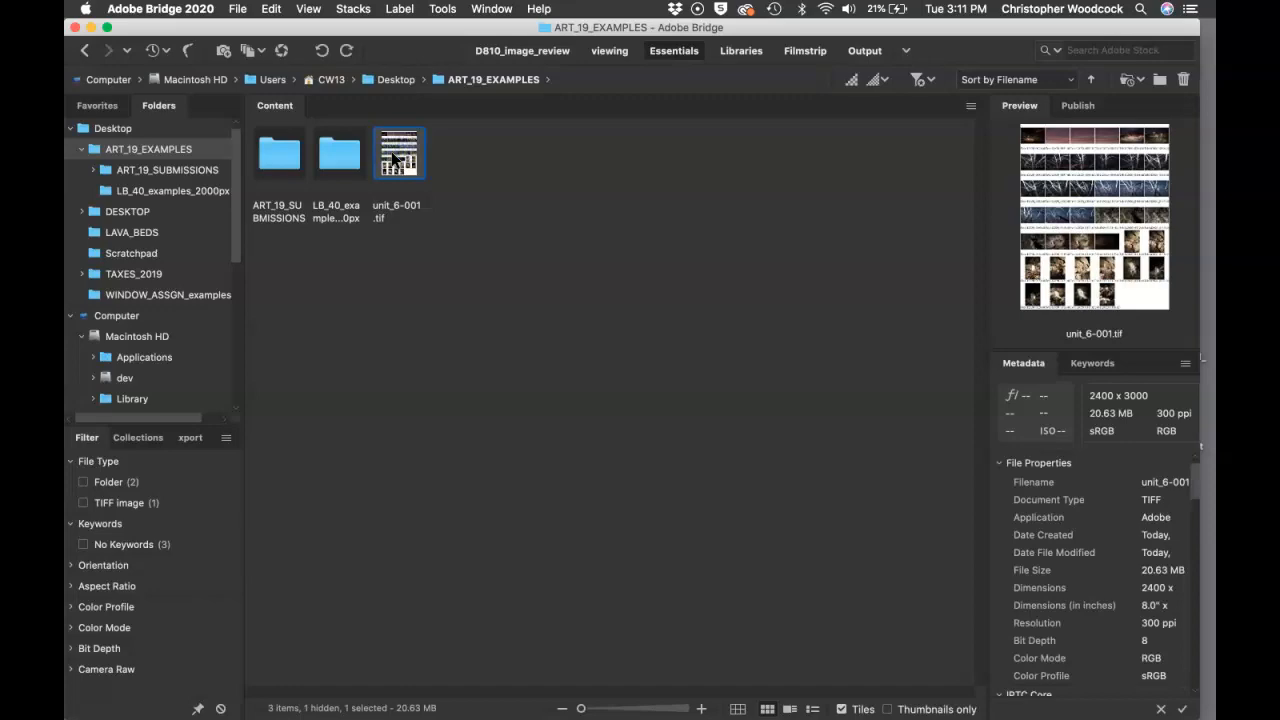
key("space")
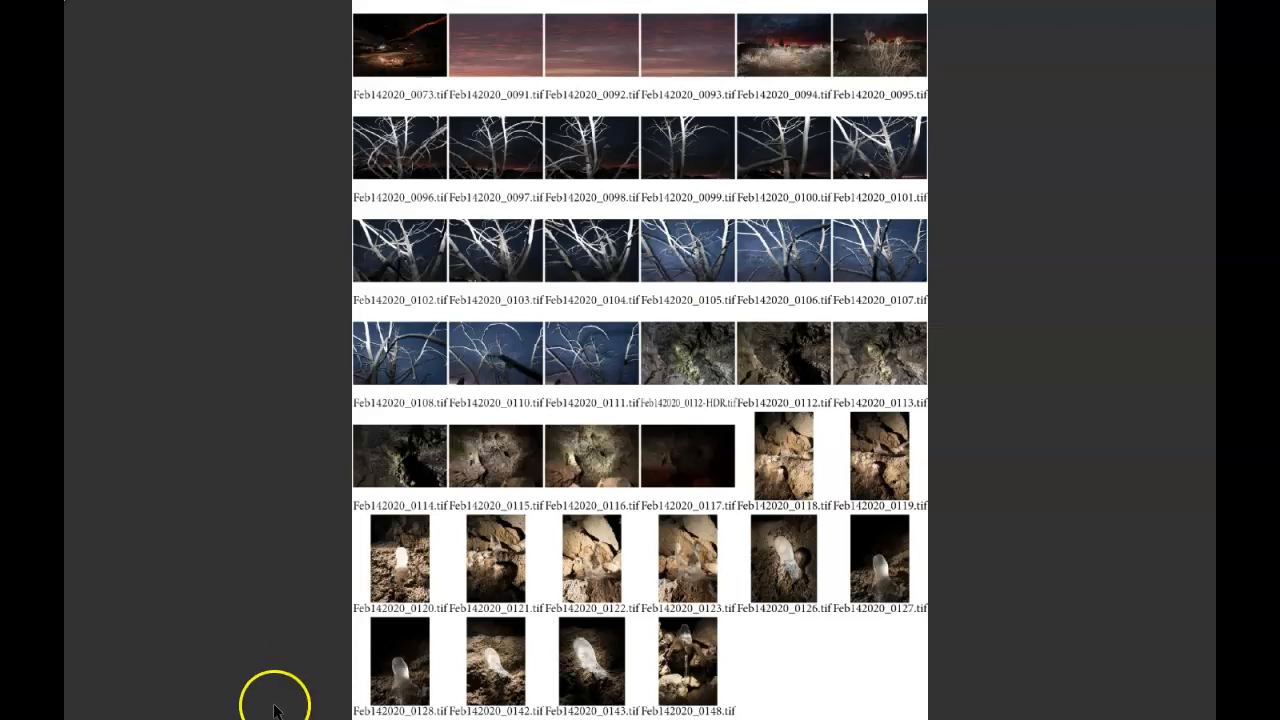
key("space")
left_click(447, 556)
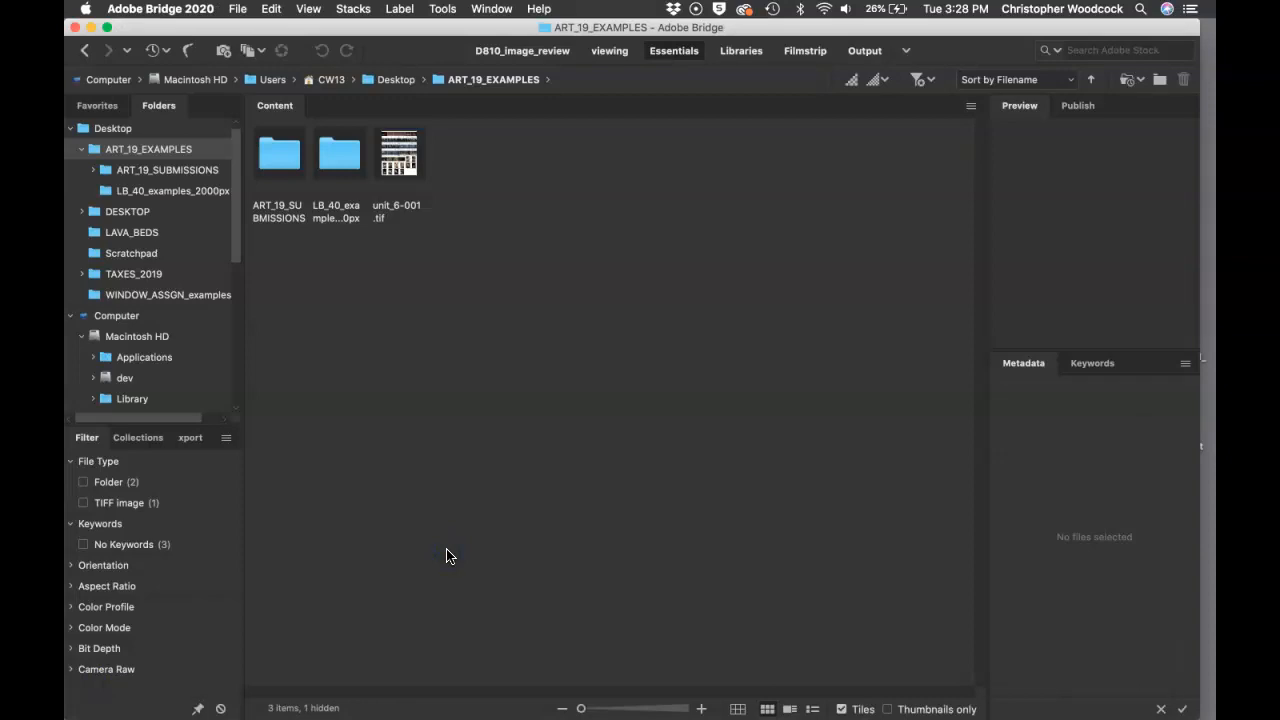
Step: Open unit_6-001.tif in Camera Raw and bring up its save options
left_click(402, 156)
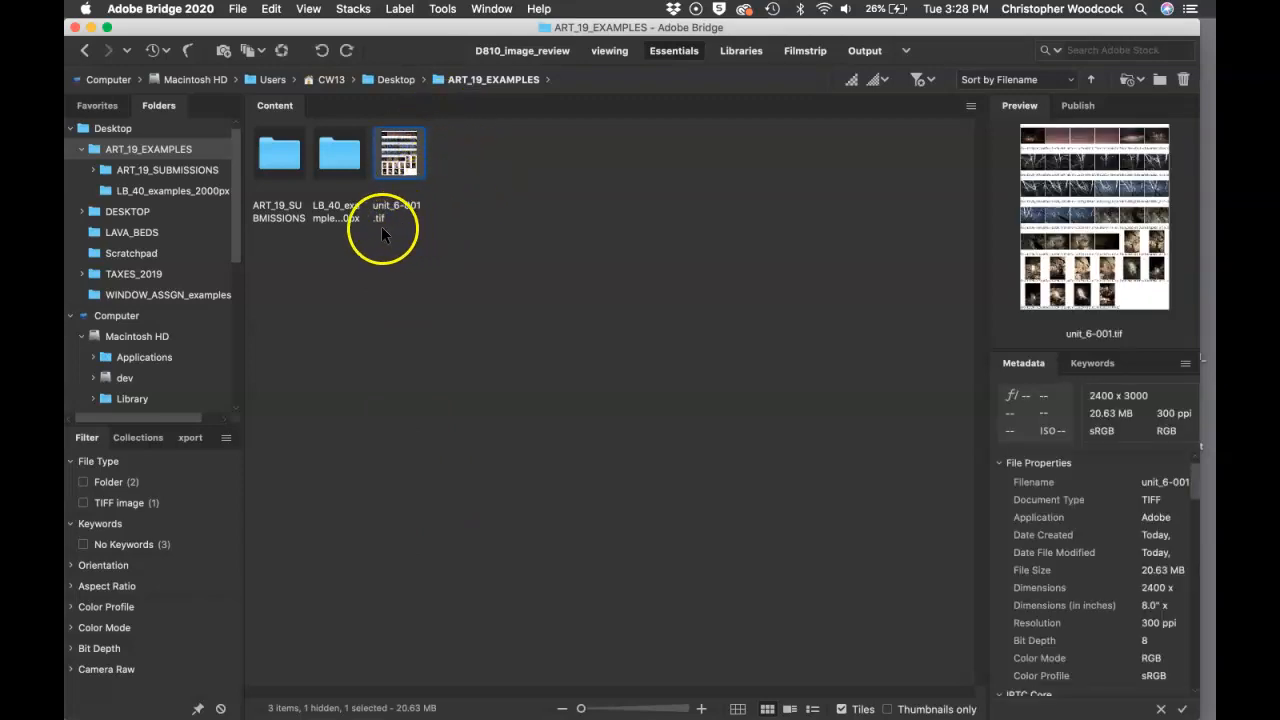
left_click(281, 50)
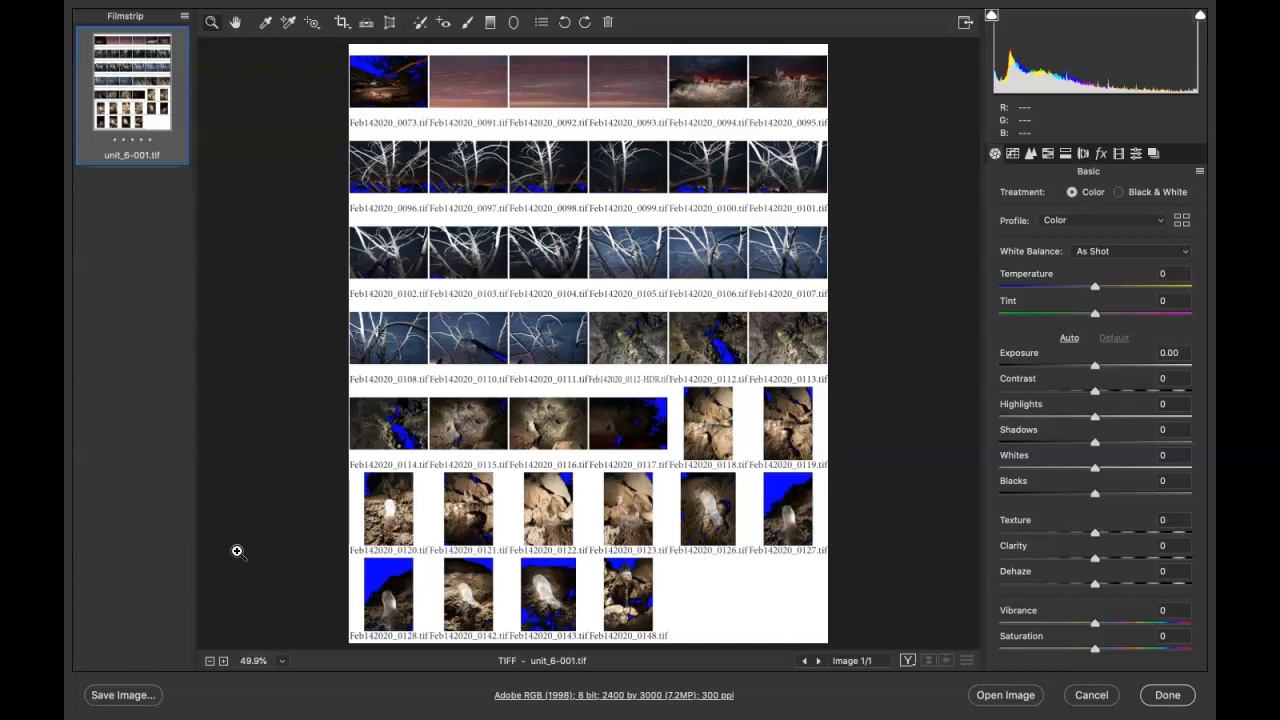
left_click(122, 695)
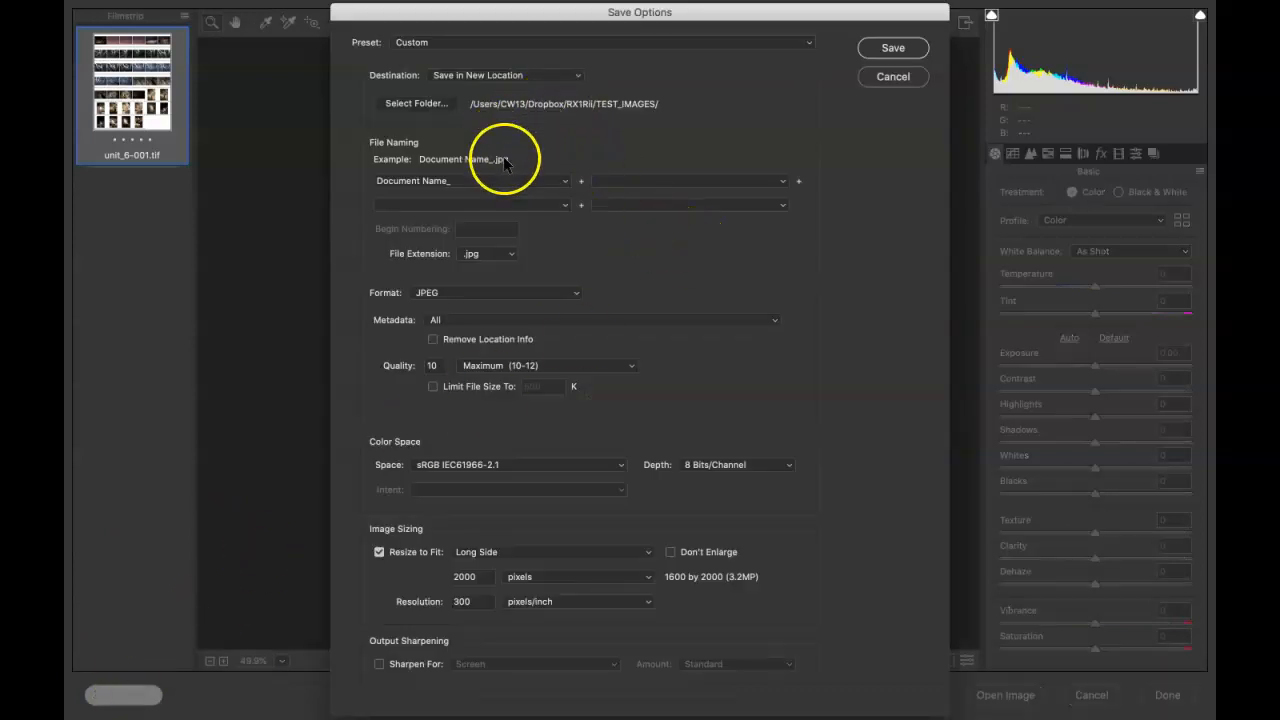
Step: Set the ART_19_EXAMPLES folder as the save destination for the JPEG
left_click(423, 101)
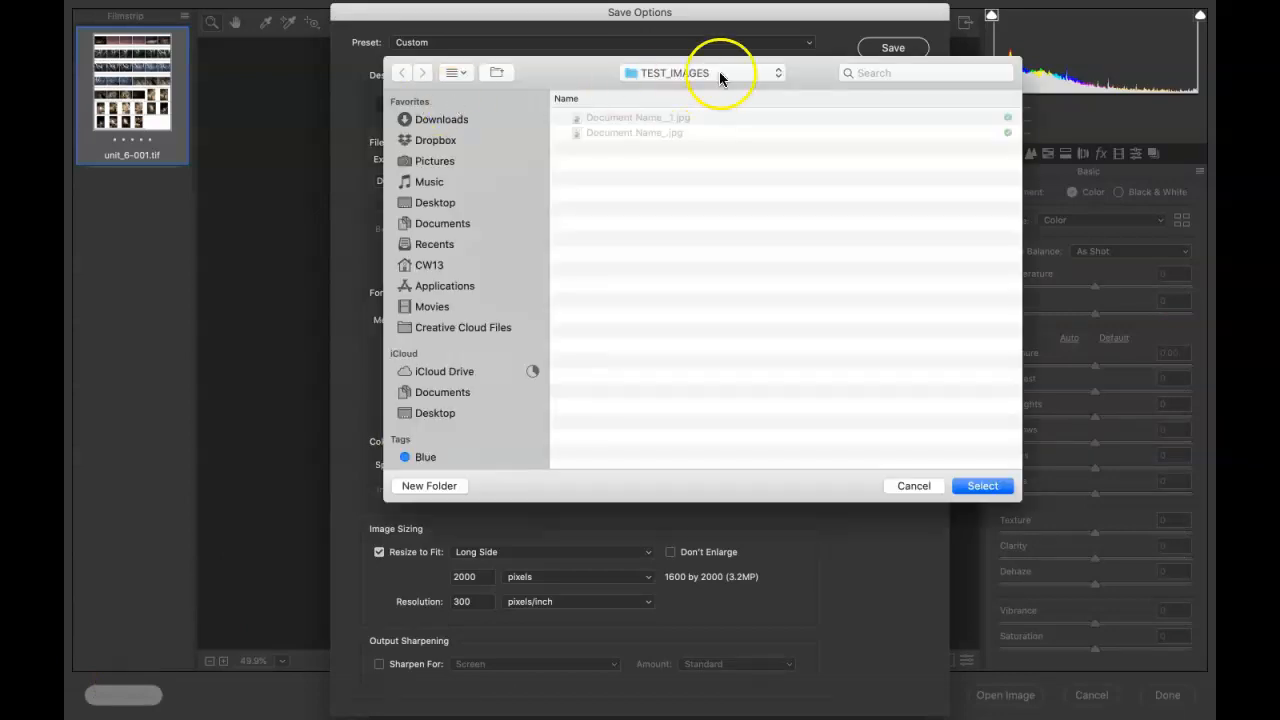
left_click(719, 72)
left_click(684, 197)
left_click_drag(604, 73, 501, 89)
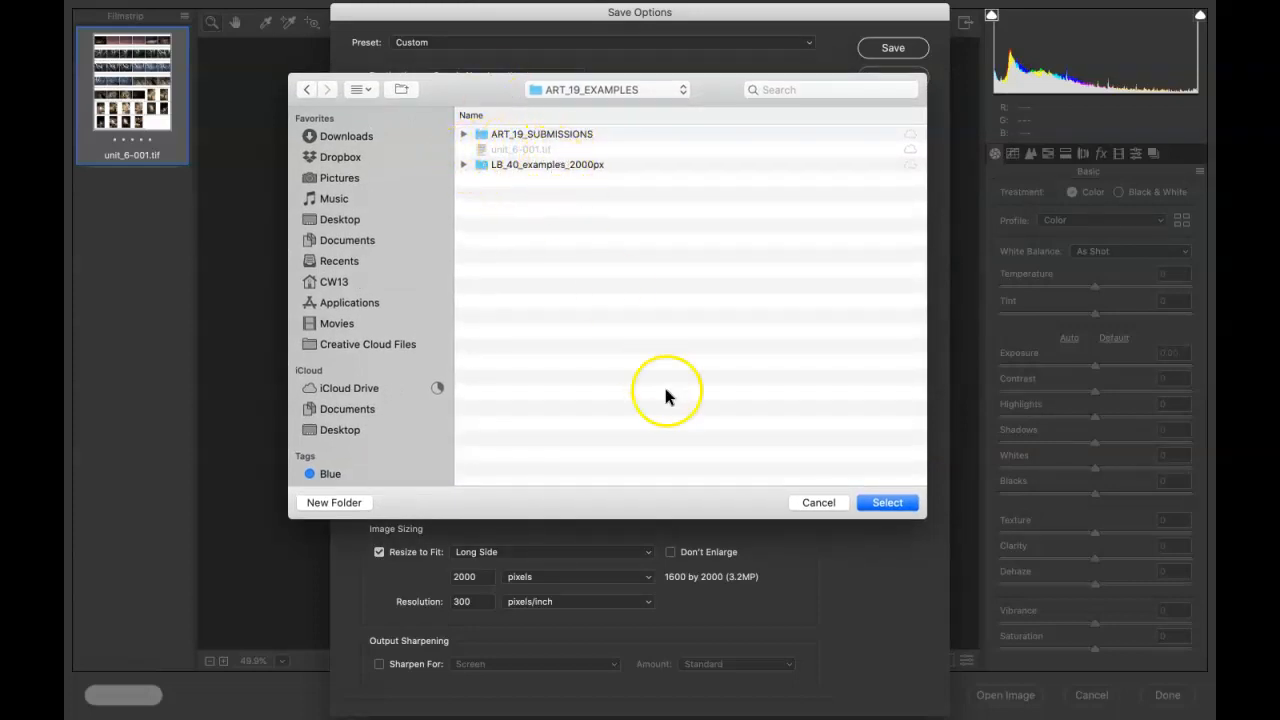
left_click(880, 504)
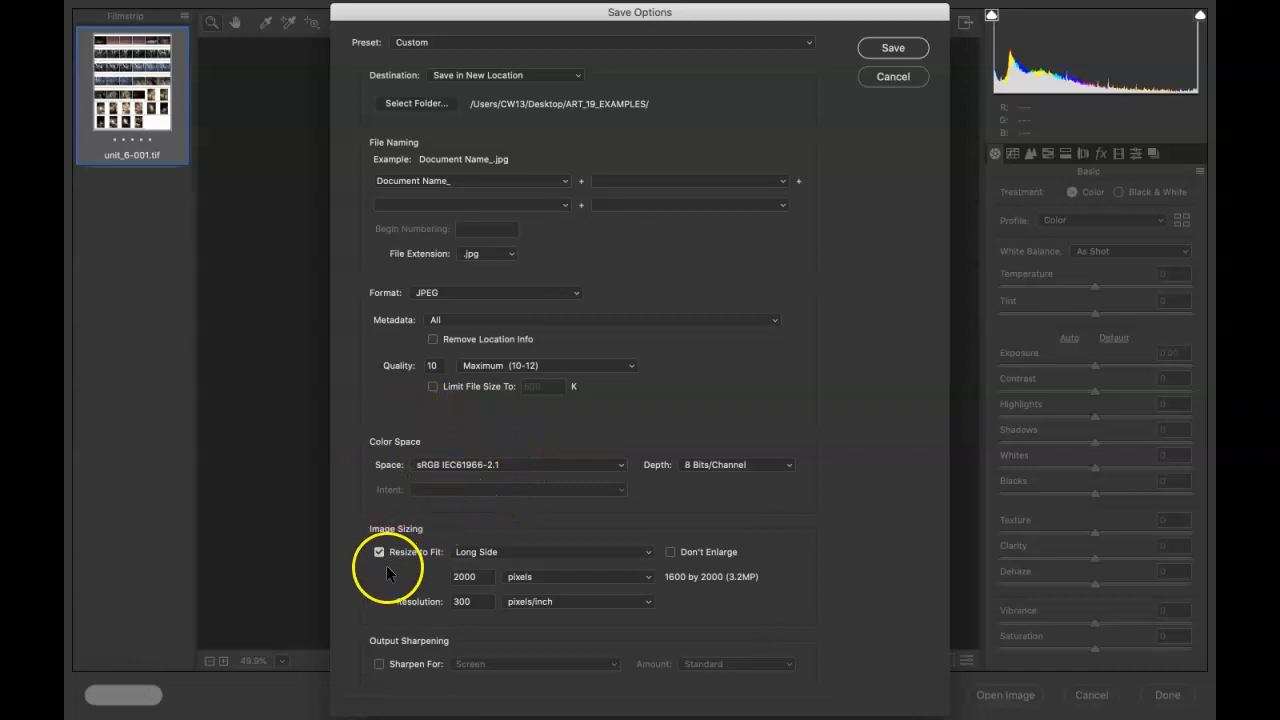
Step: Resize the JPEG output to a long side of 10 inches, and switch the size unit back to pixels
double_click(480, 577)
left_click(537, 576)
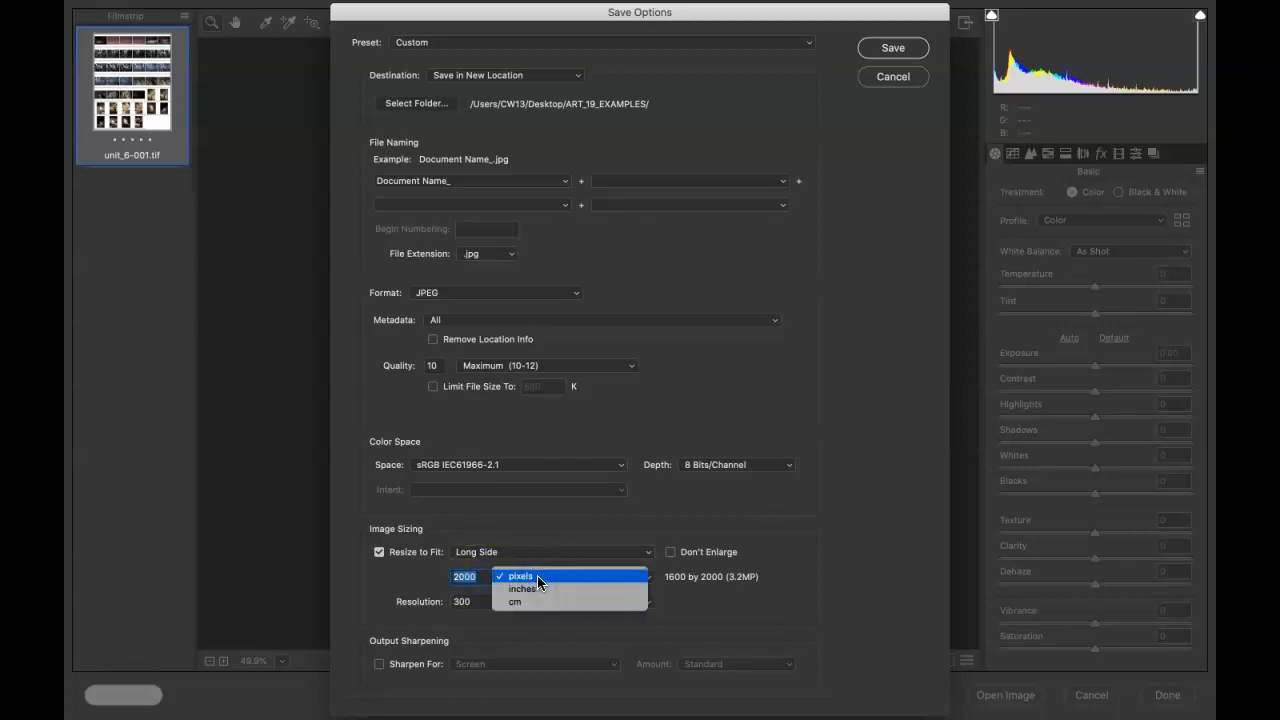
left_click(525, 589)
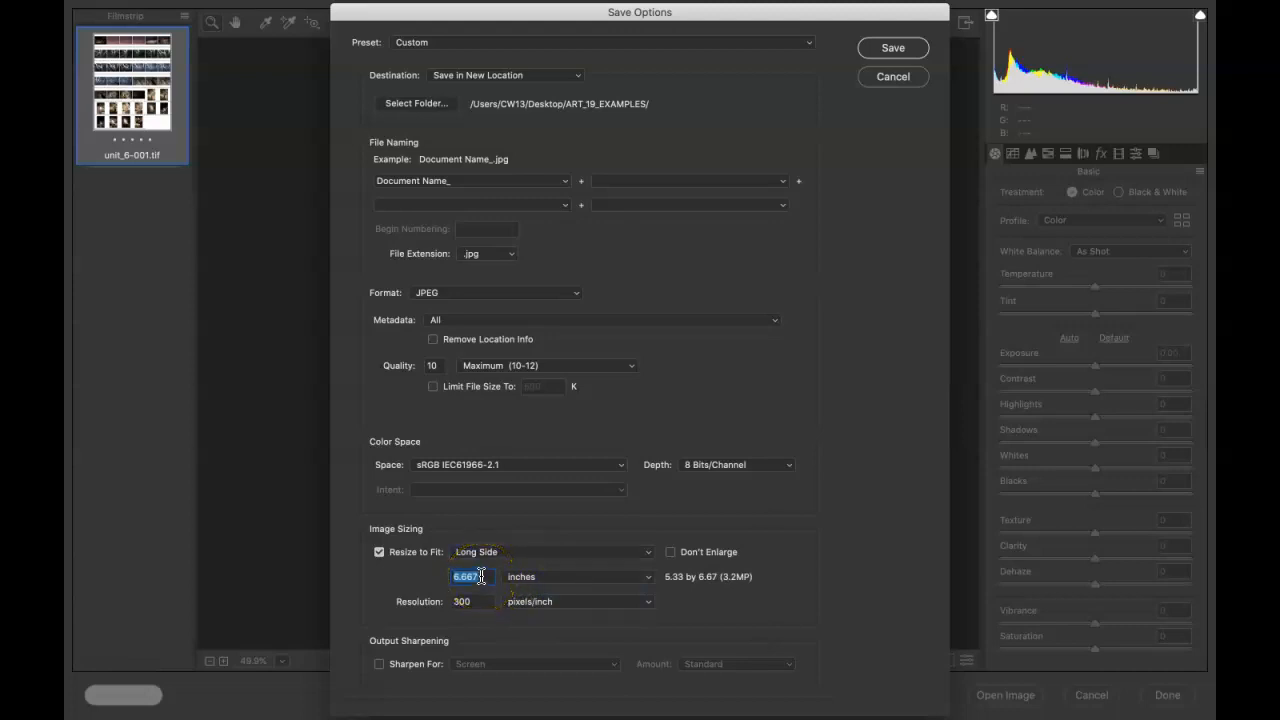
type("10")
left_click(529, 576)
left_click(522, 562)
Step: Save the JPEG copy of the contact sheet with these options and finish the Camera Raw session
left_click(883, 48)
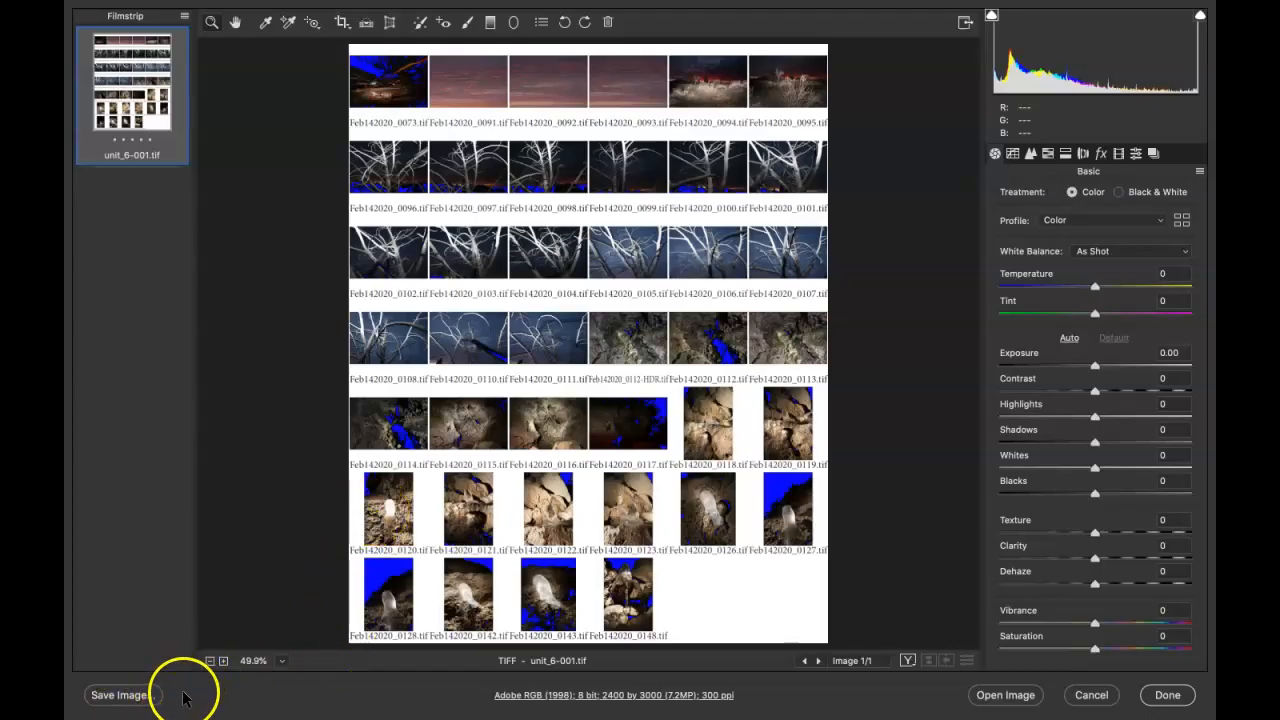
left_click(1167, 695)
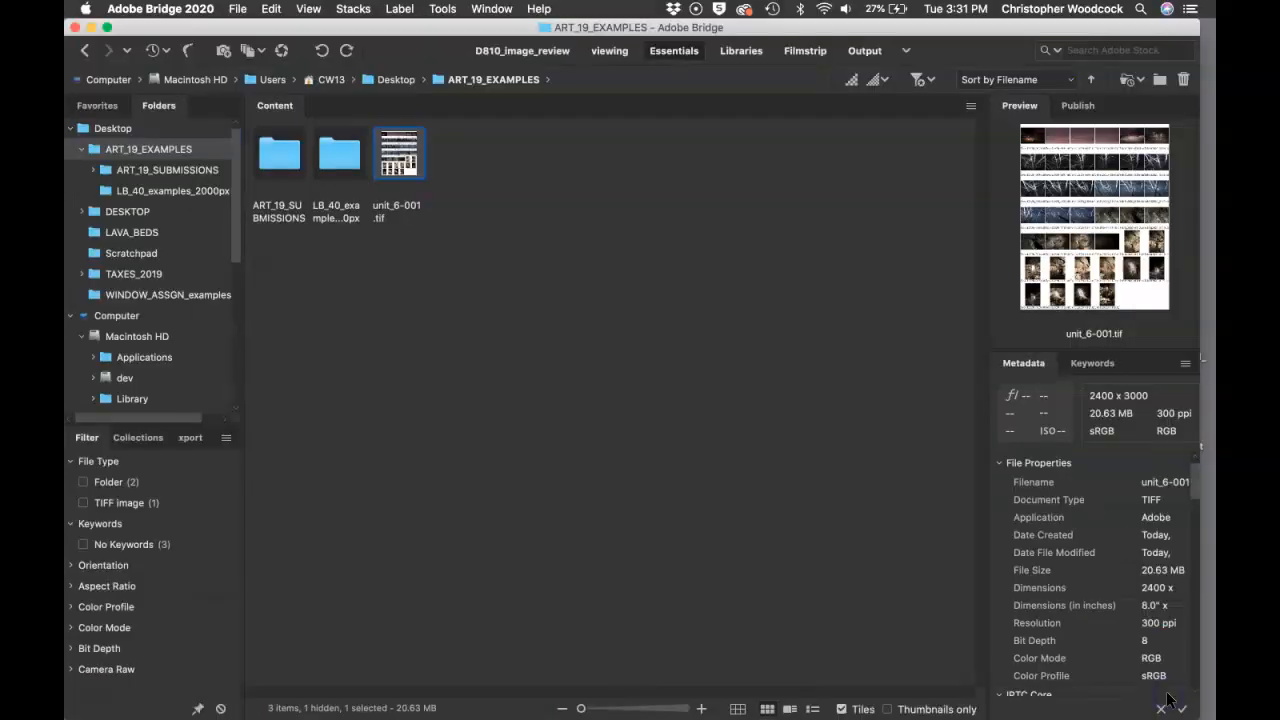